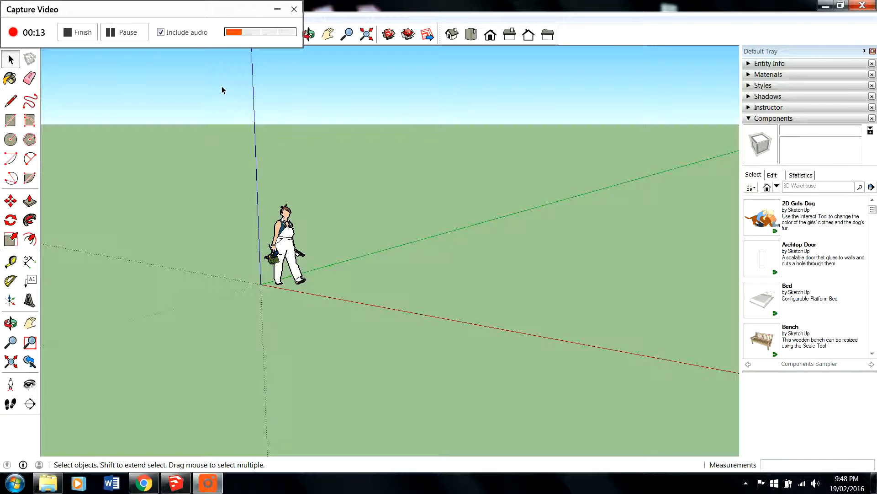
pyautogui.click(277, 9)
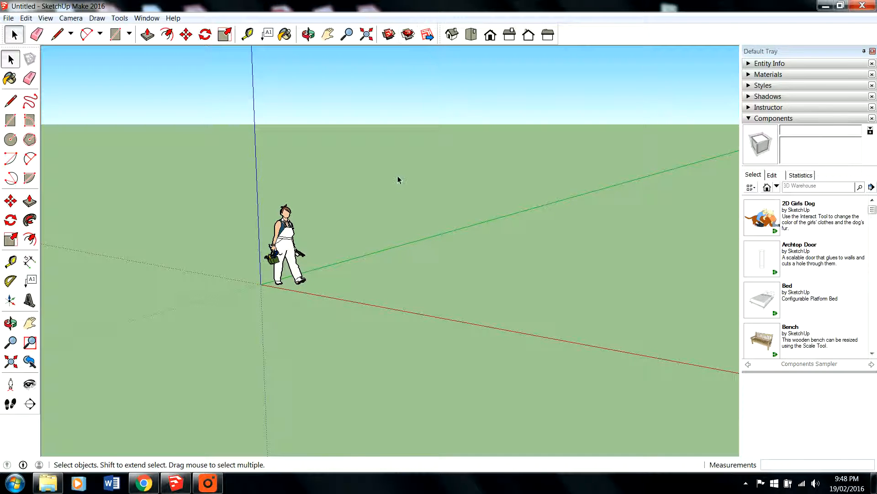
pyautogui.moveTo(400, 180); pyautogui.dragTo(409, 245, button='middle')
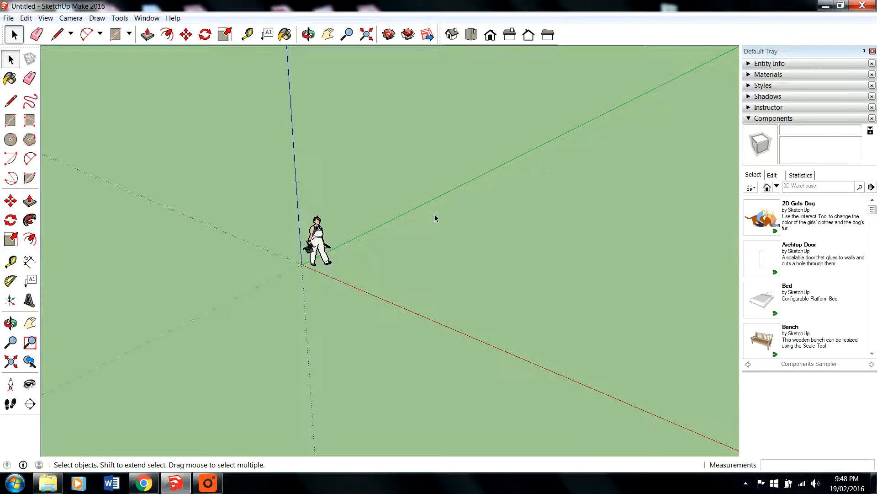
pyautogui.scroll(-5, 301, 298)
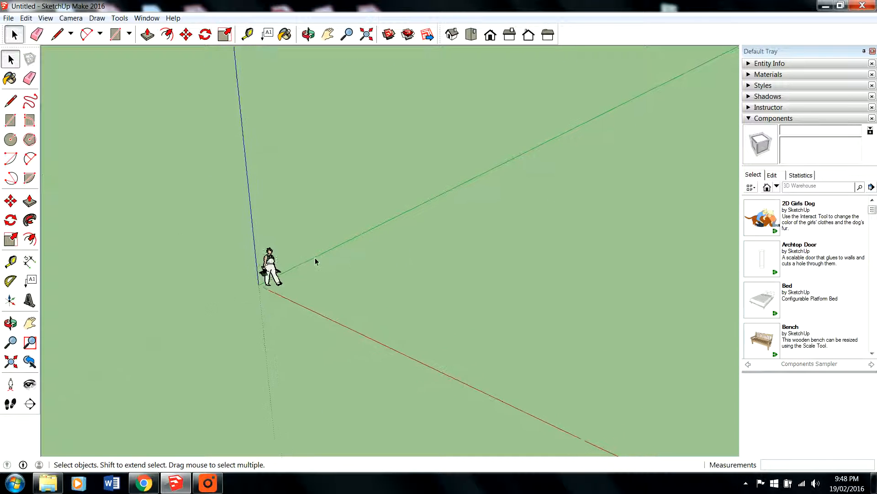
pyautogui.moveTo(320, 268); pyautogui.dragTo(413, 276, button='middle')
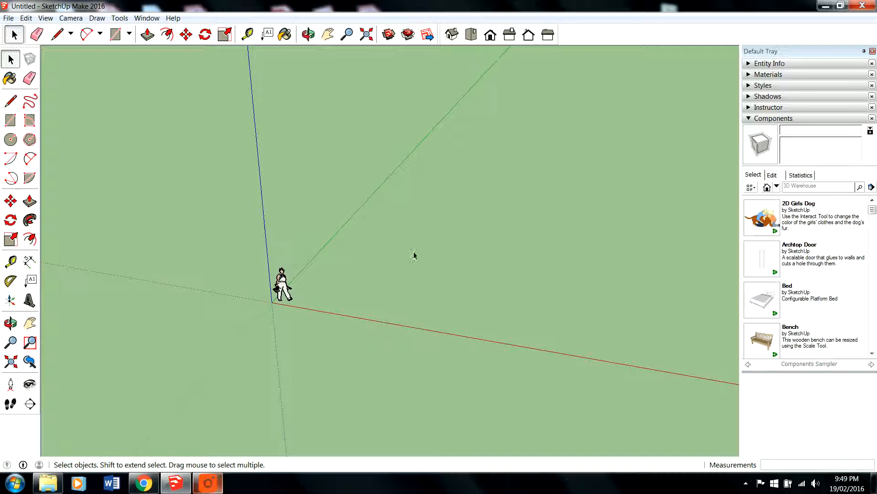
pyautogui.scroll(-2, 345, 222)
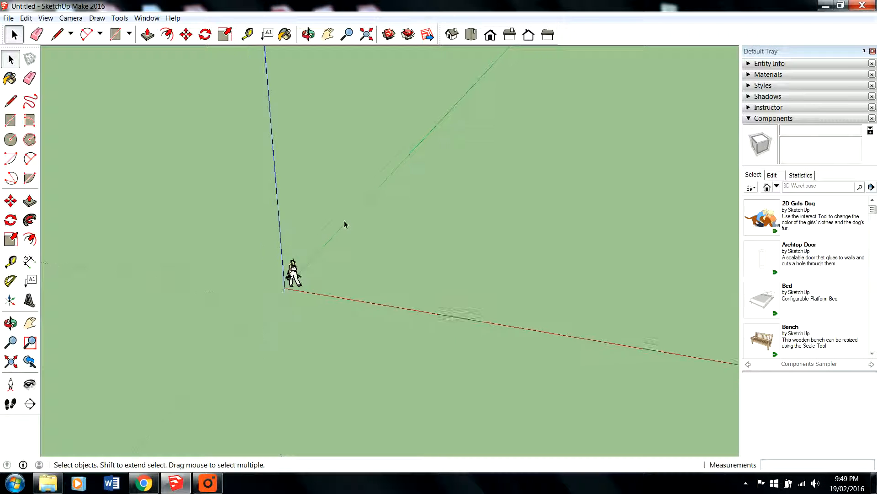
pyautogui.scroll(4, 399, 229)
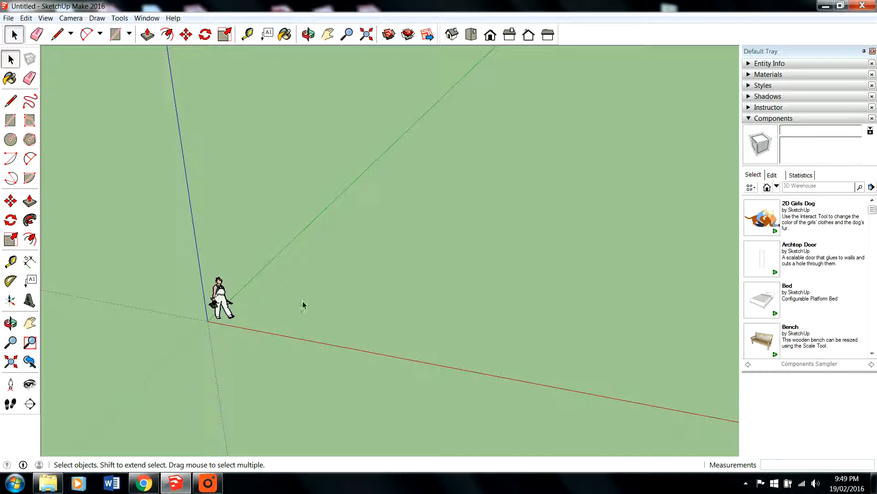
# Switch the camera to parallel projection and show the model in top view
pyautogui.click(71, 18)
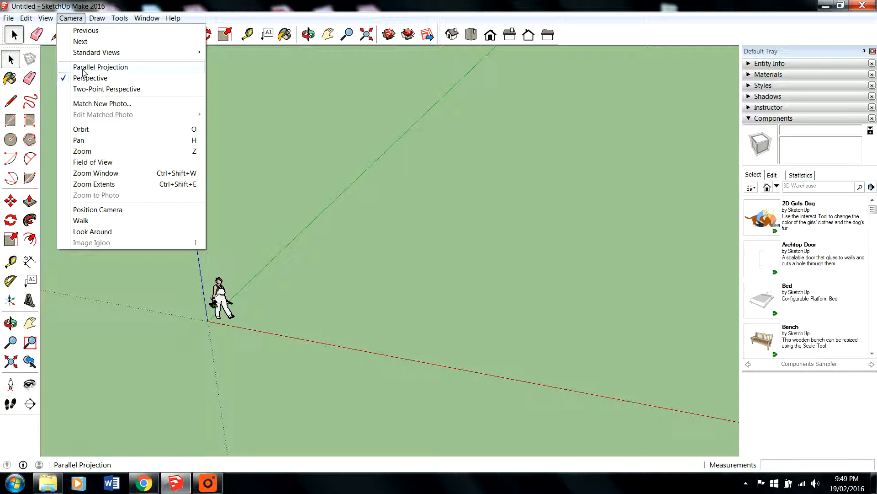
pyautogui.click(87, 65)
pyautogui.click(71, 18)
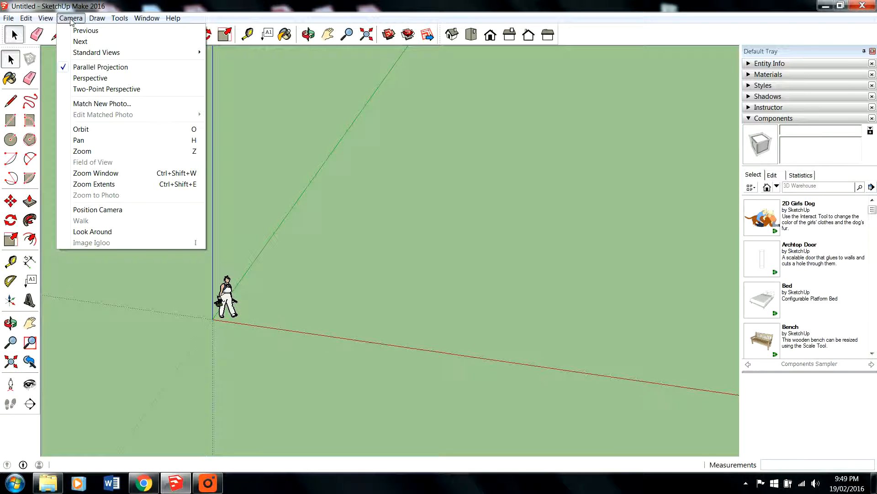
pyautogui.click(71, 18)
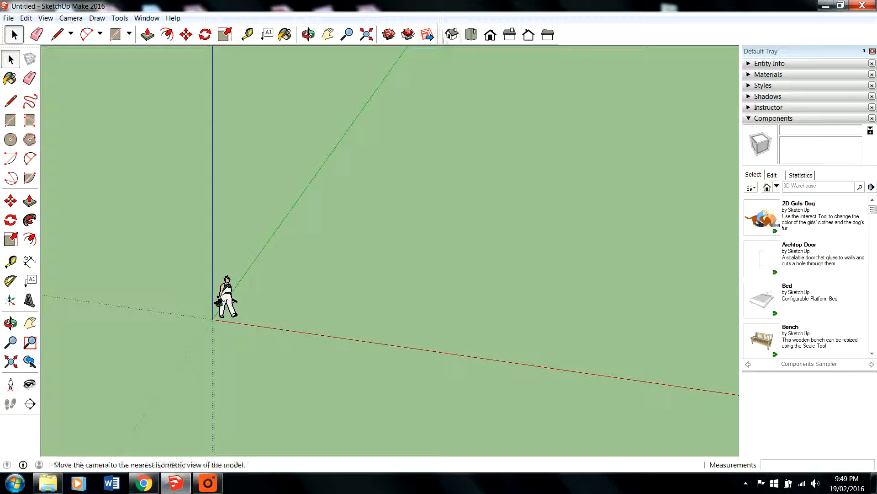
pyautogui.click(473, 37)
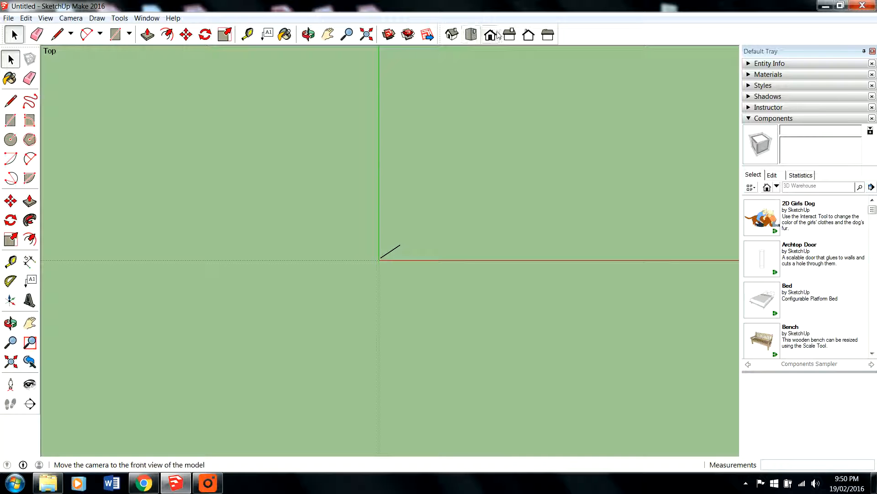
pyautogui.click(46, 18)
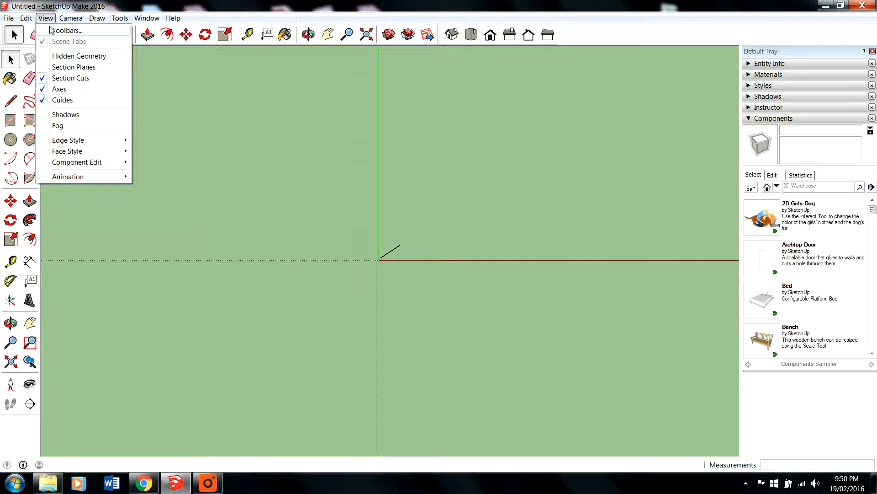
pyautogui.click(47, 19)
pyautogui.click(47, 20)
pyautogui.click(46, 19)
# Create a guide line parallel to the red axis, offset 16' in the positive green direction
pyautogui.scroll(-1, 194, 310)
pyautogui.scroll(-2, 201, 309)
pyautogui.scroll(-3, 228, 315)
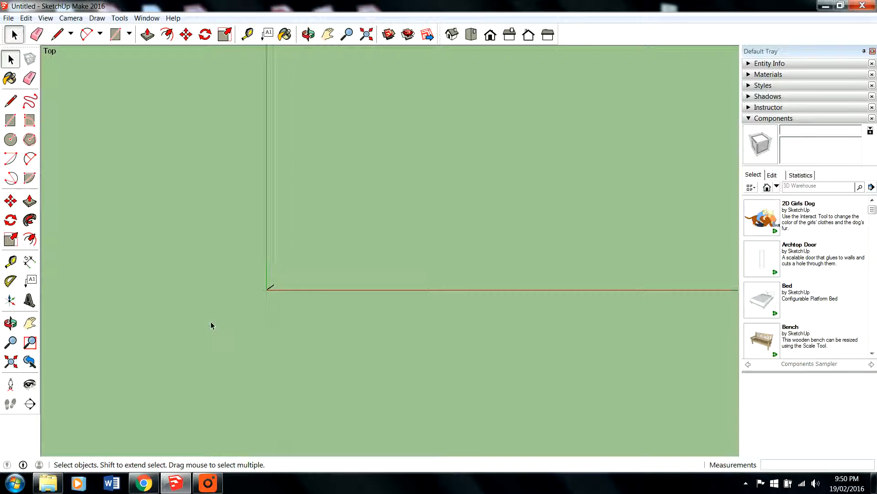
pyautogui.scroll(1, 315, 295)
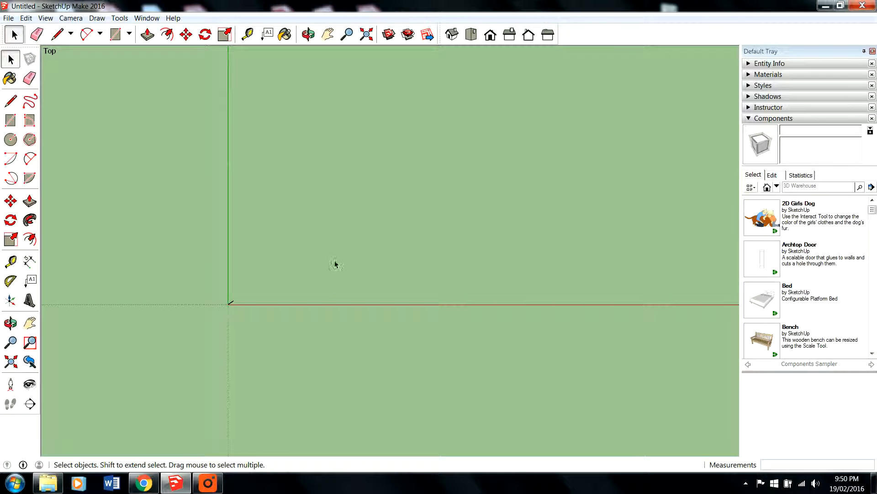
pyautogui.scroll(-1, 332, 292)
pyautogui.scroll(2, 384, 174)
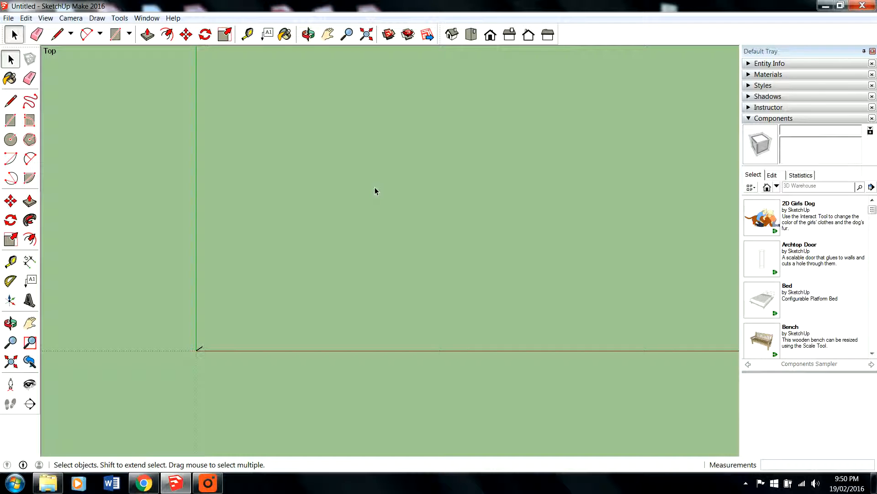
pyautogui.scroll(-1, 369, 153)
pyautogui.scroll(1, 343, 237)
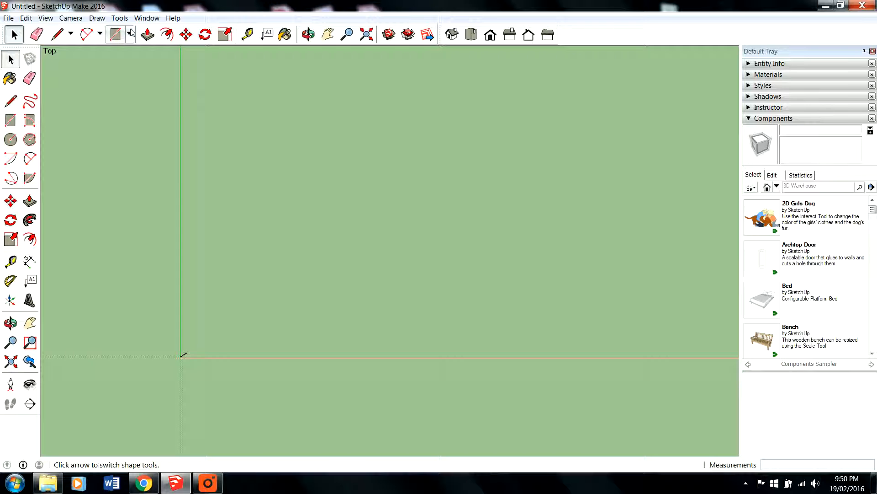
pyautogui.click(248, 38)
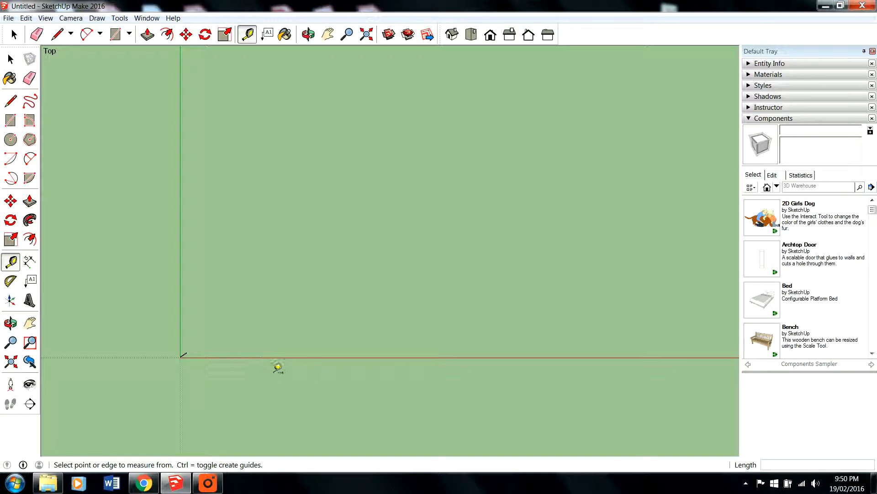
pyautogui.click(356, 363)
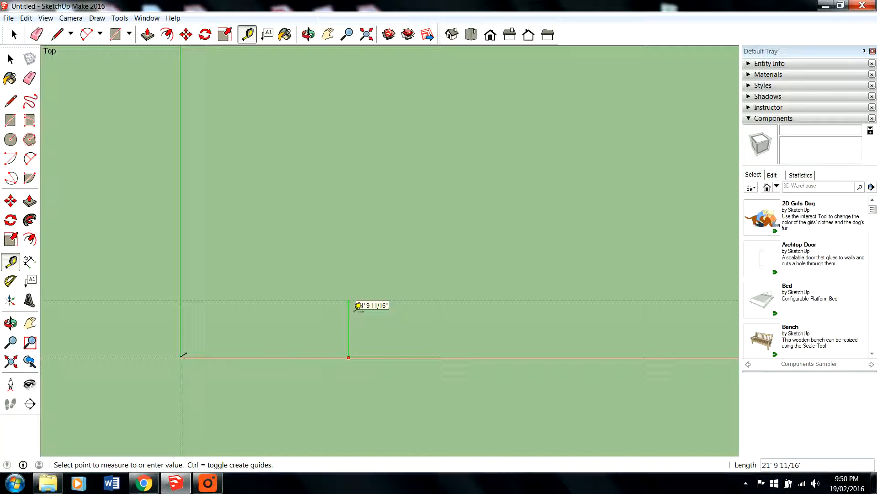
pyautogui.write('16')
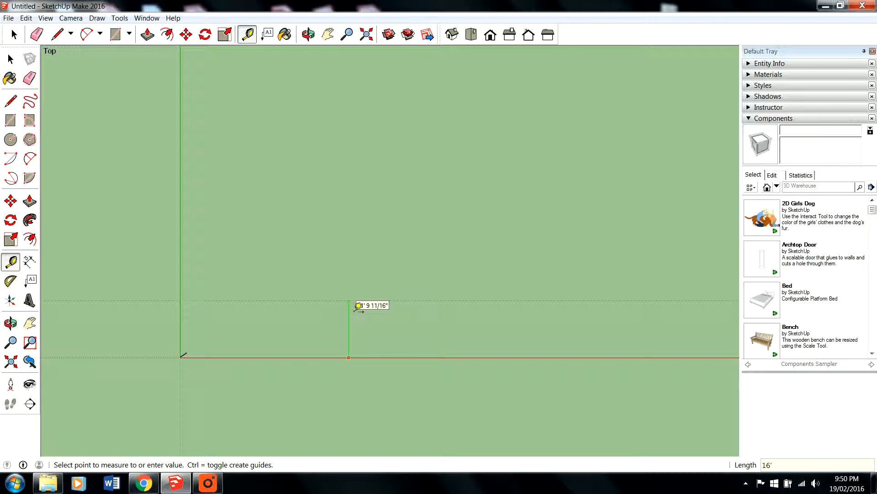
pyautogui.write("'")
pyautogui.press('Return')
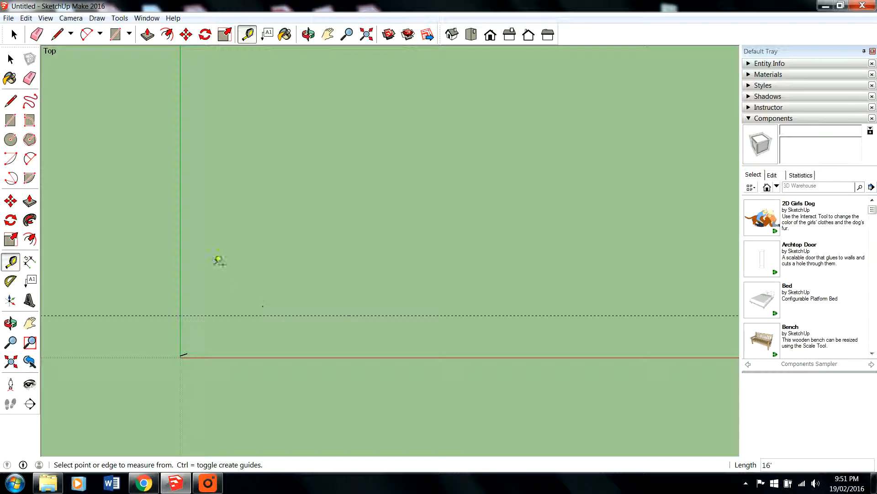
# Create a guide line parallel to the green axis, offset 35' in the positive red direction
pyautogui.click(187, 201)
pyautogui.click(247, 198)
pyautogui.click(188, 202)
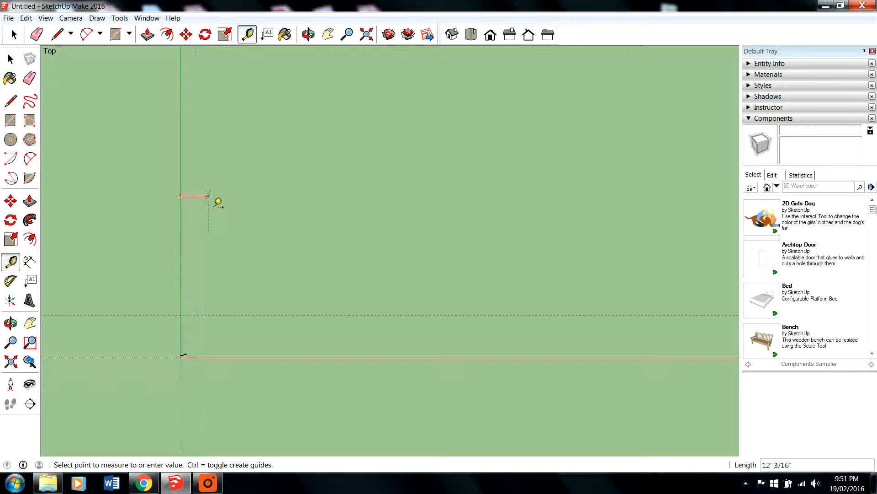
pyautogui.write('3')
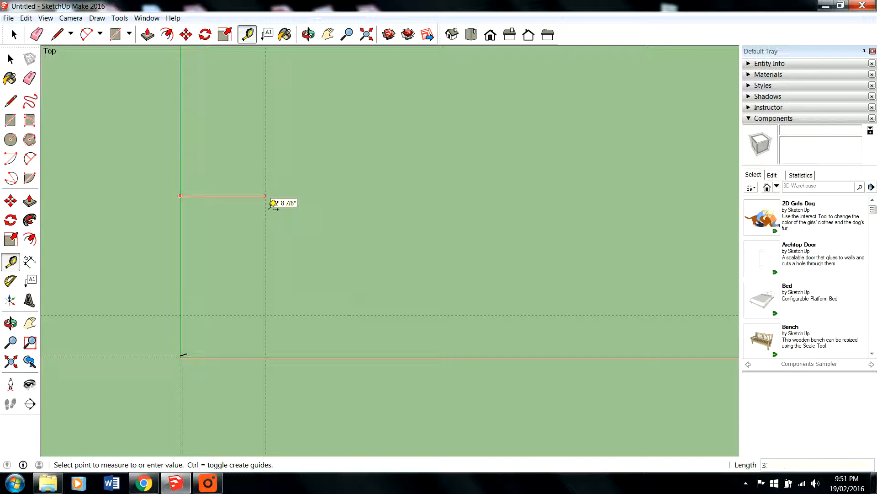
pyautogui.write('5')
pyautogui.press('Return')
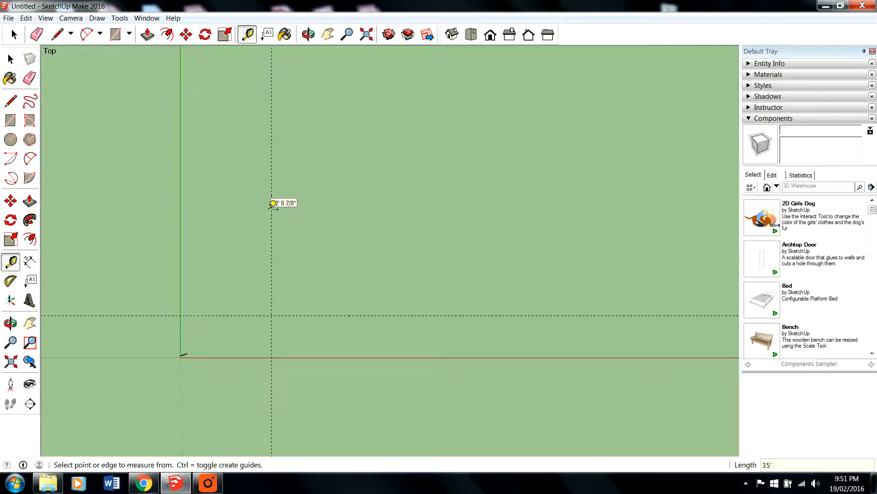
# Draw a 36' by 100' rectangle from the intersection of the two guides, with the long side along the green axis
pyautogui.scroll(-1, 320, 320)
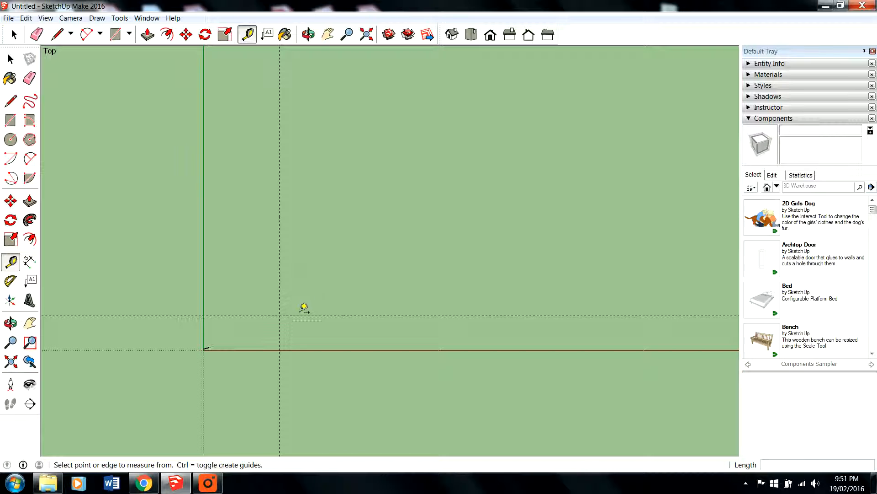
pyautogui.scroll(1, 301, 336)
pyautogui.scroll(1, 303, 339)
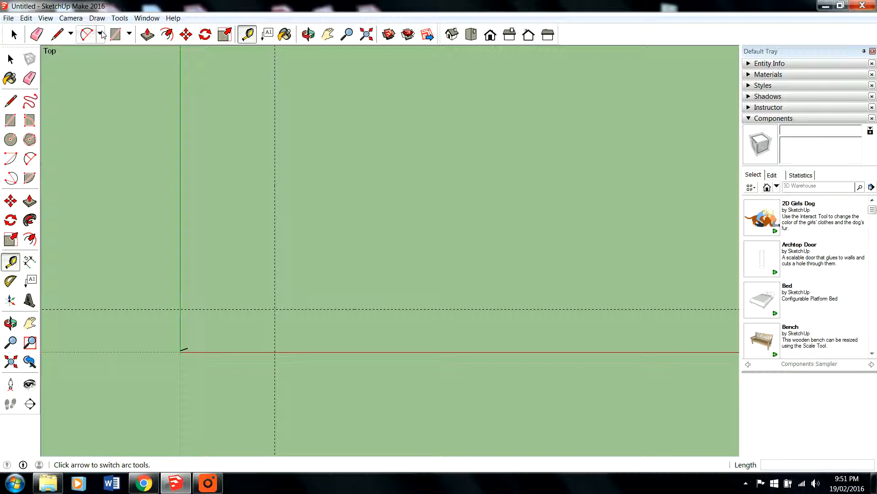
pyautogui.click(129, 33)
pyautogui.click(137, 50)
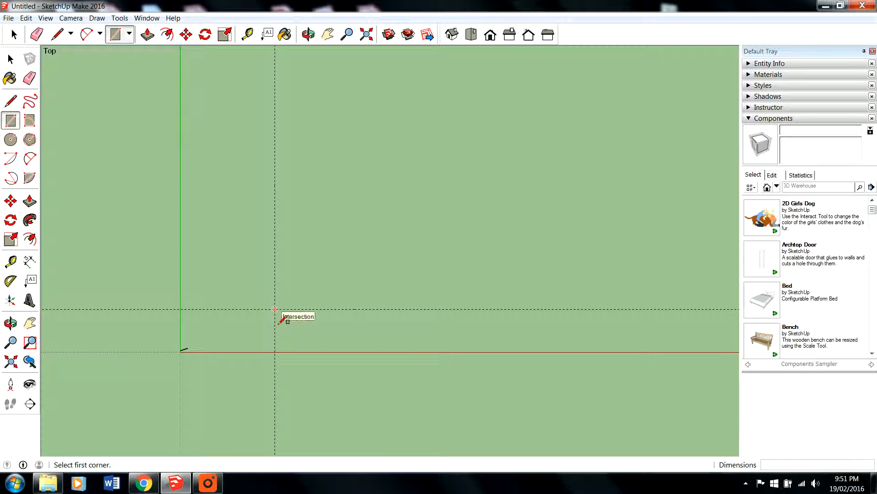
pyautogui.click(277, 318)
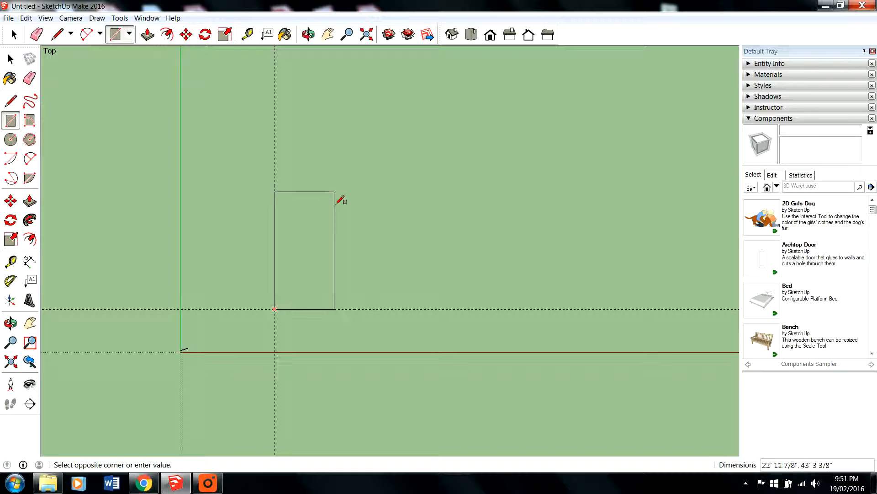
pyautogui.write("36',100")
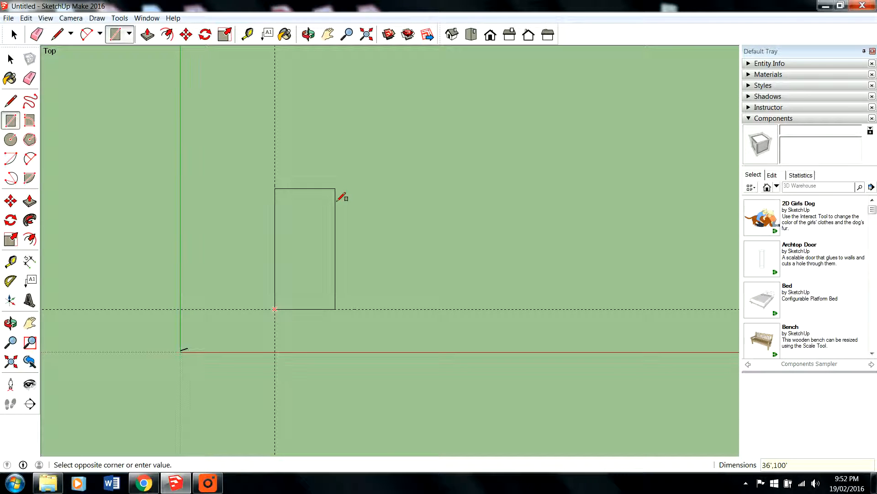
pyautogui.press('Return')
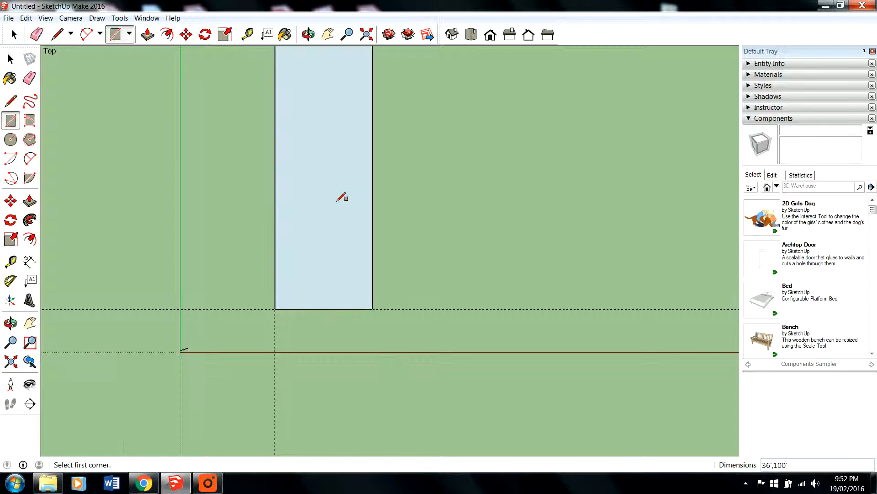
pyautogui.scroll(-2, 355, 192)
pyautogui.scroll(2, 363, 73)
pyautogui.scroll(-3, 252, 290)
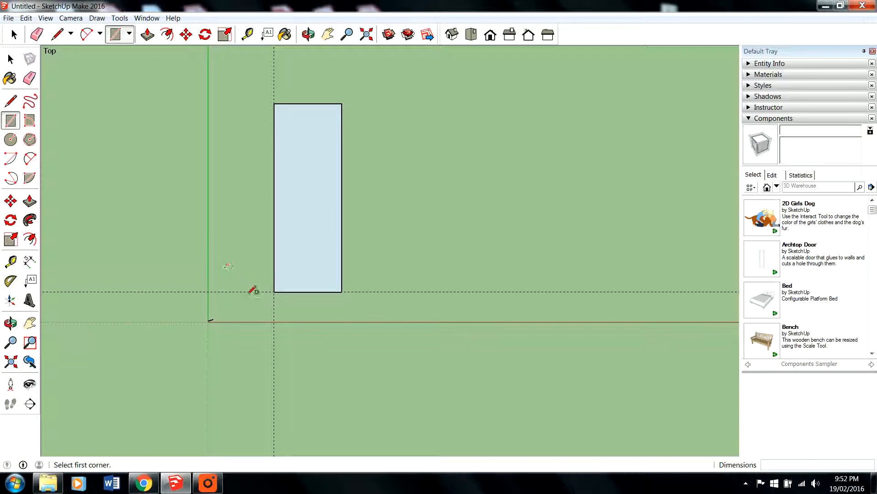
pyautogui.scroll(-1, 440, 133)
pyautogui.scroll(2, 402, 108)
pyautogui.click(11, 60)
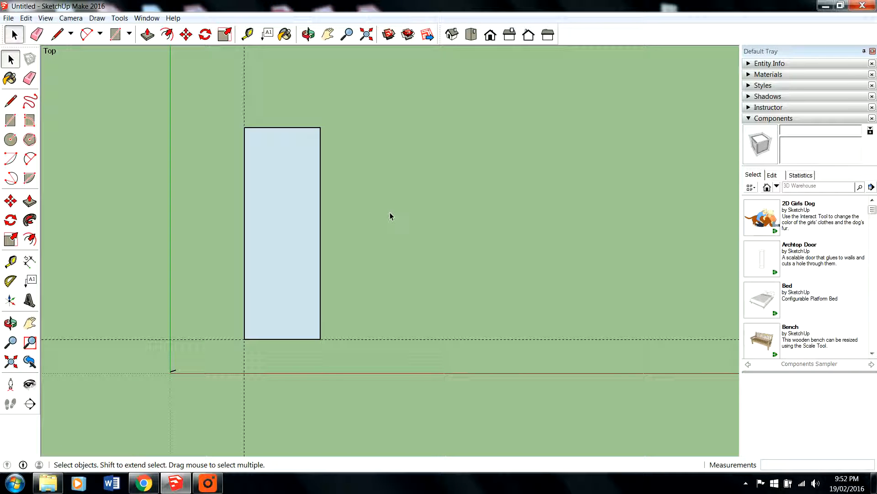
# Create a guide line 7.5' outside the rectangle's long edge farthest from the green axis
pyautogui.click(246, 35)
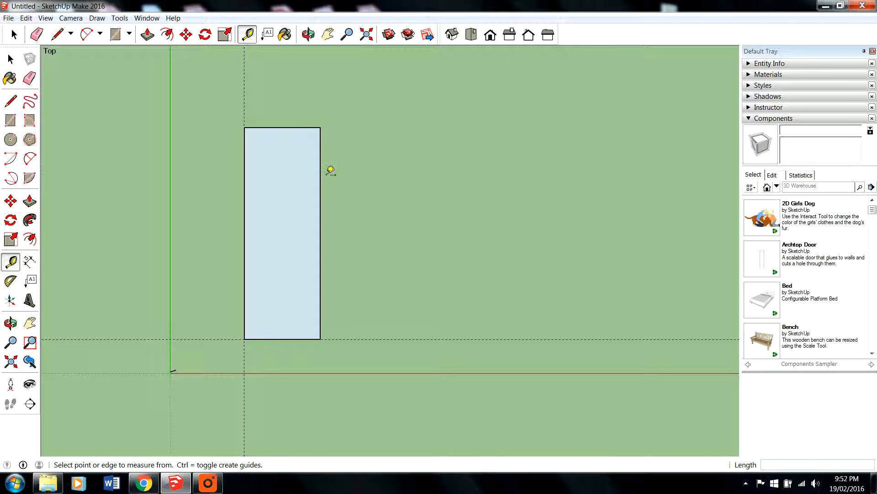
pyautogui.click(325, 165)
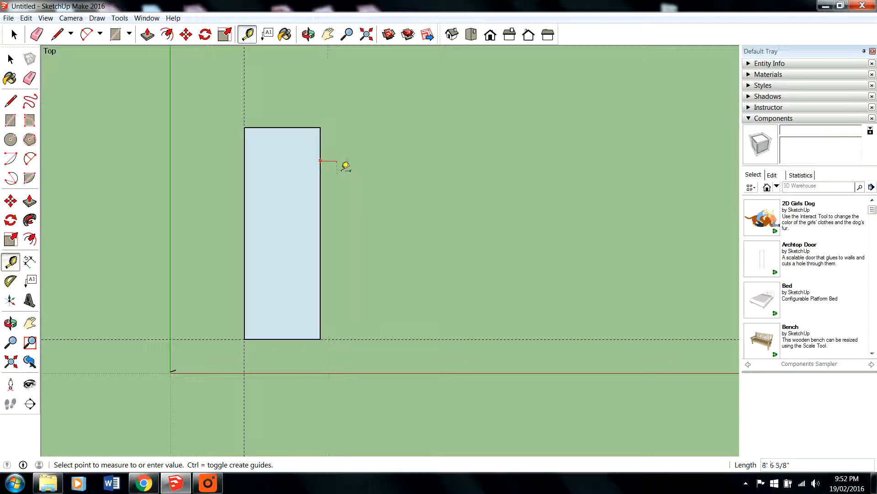
pyautogui.click(350, 163)
pyautogui.click(325, 166)
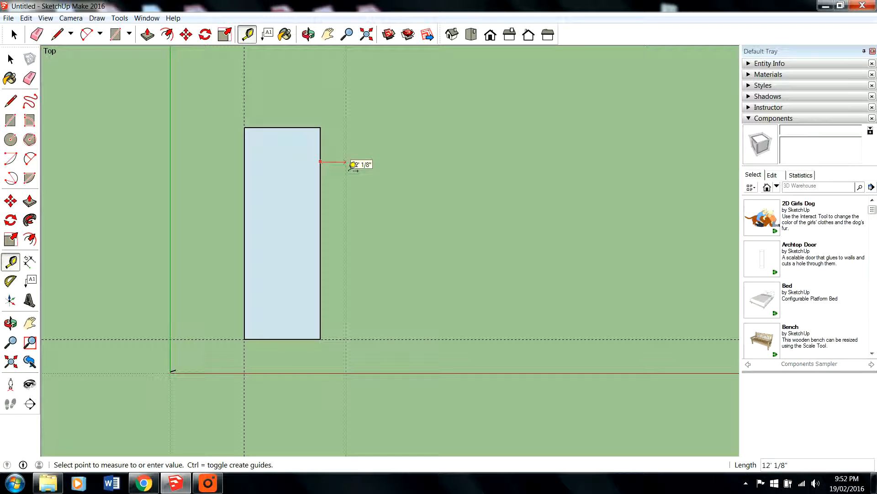
pyautogui.write('7.5')
pyautogui.press('Return')
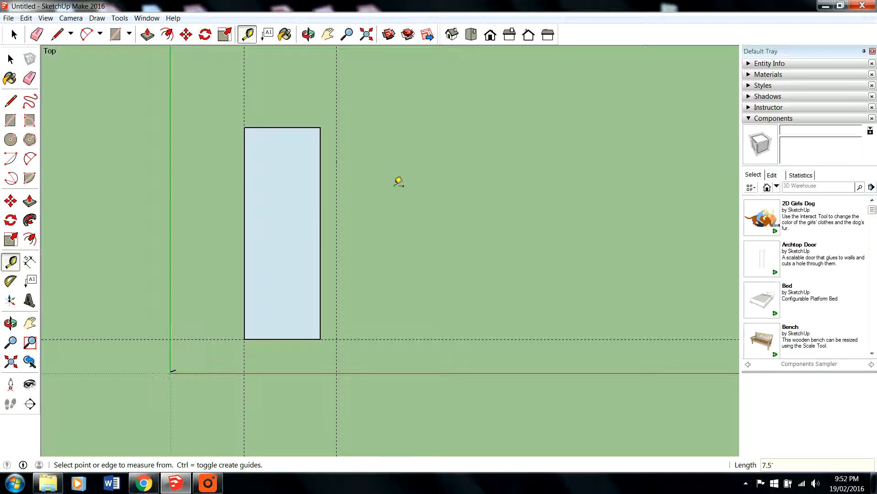
pyautogui.scroll(-2, 416, 124)
pyautogui.scroll(1, 419, 113)
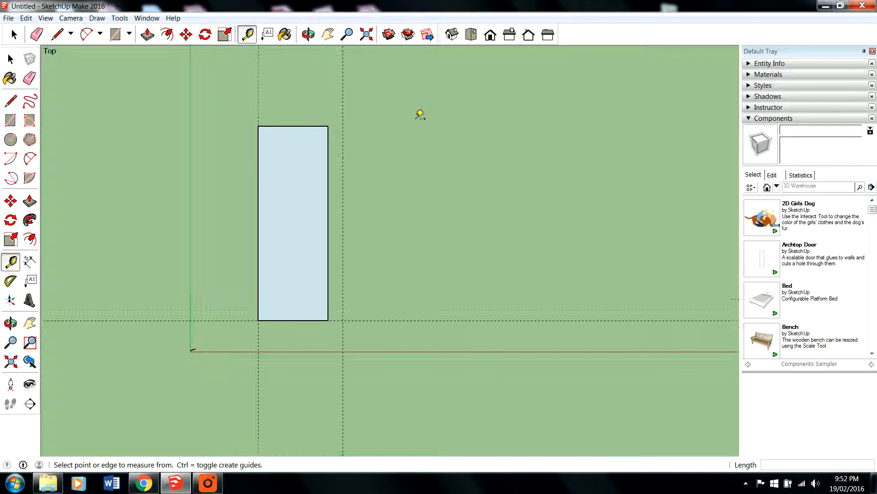
# Copy the rectangle 43' 6" along the red axis, moving its corner at the guide intersection onto the second vertical guide
pyautogui.scroll(-1, 383, 196)
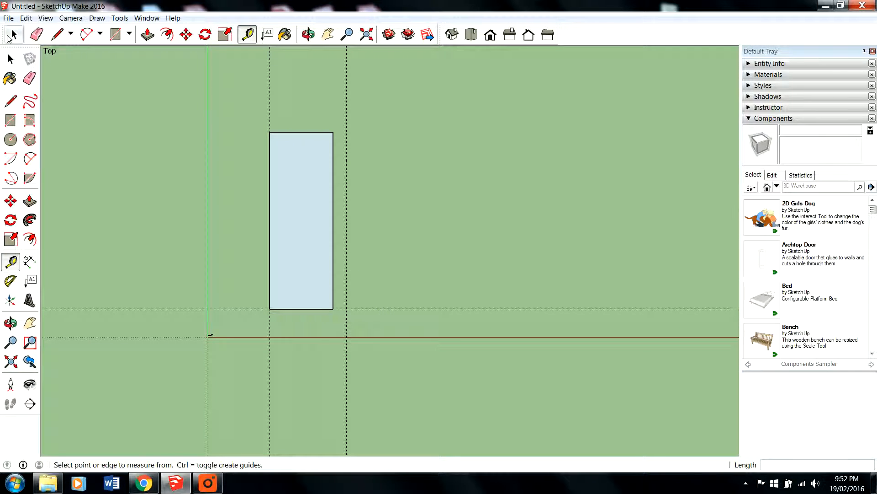
pyautogui.click(13, 36)
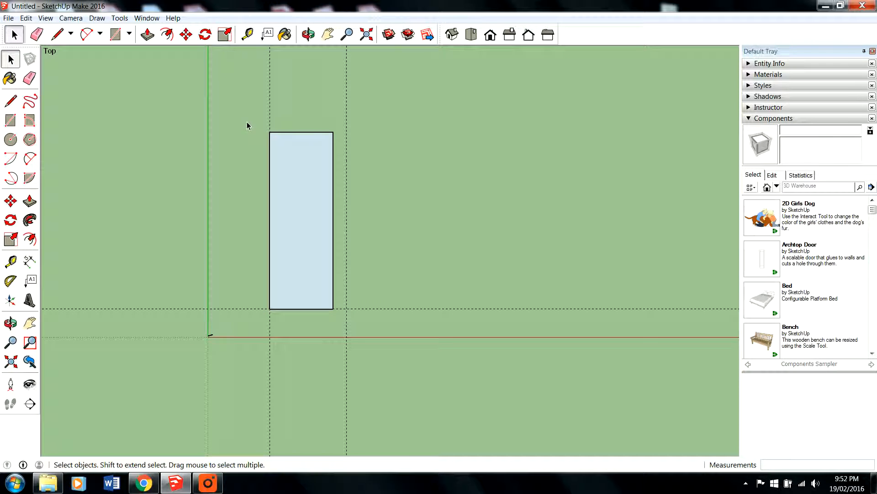
pyautogui.moveTo(247, 125); pyautogui.dragTo(398, 338)
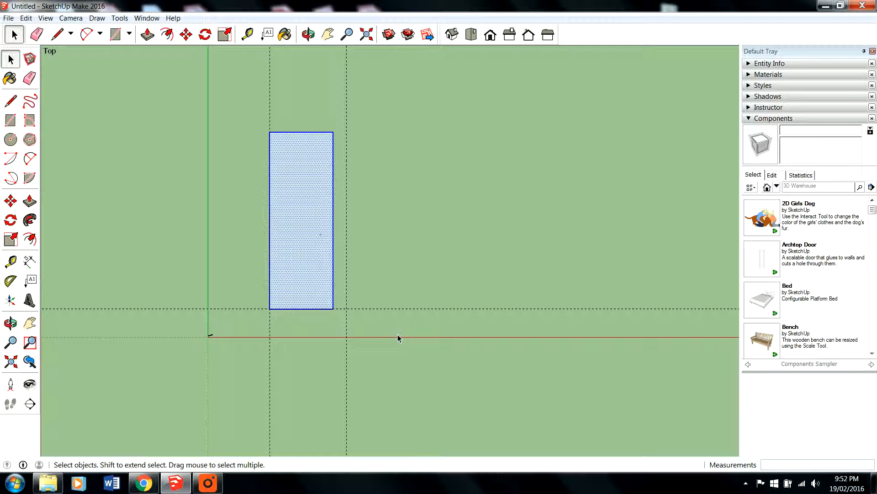
pyautogui.click(186, 34)
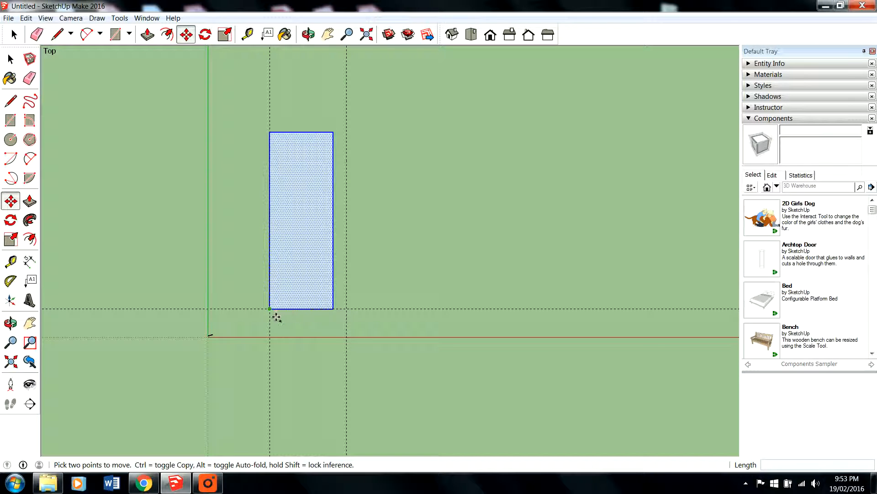
pyautogui.press('ctrl')
pyautogui.click(276, 315)
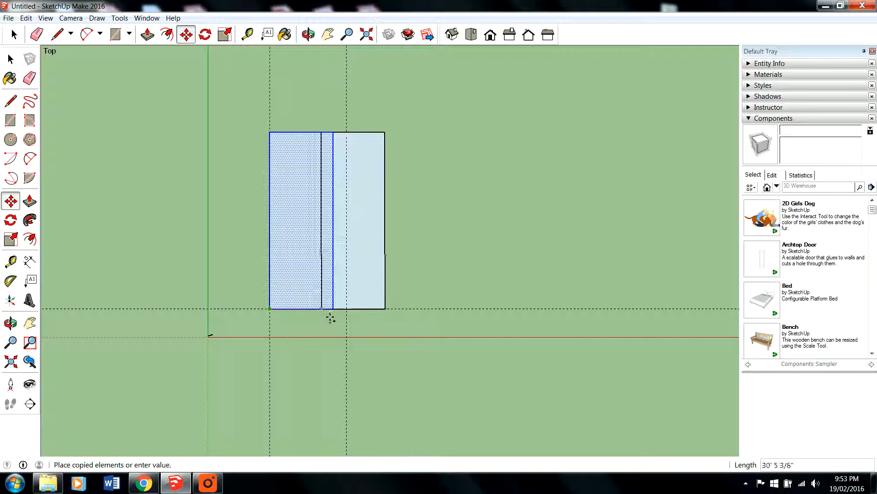
pyautogui.click(354, 313)
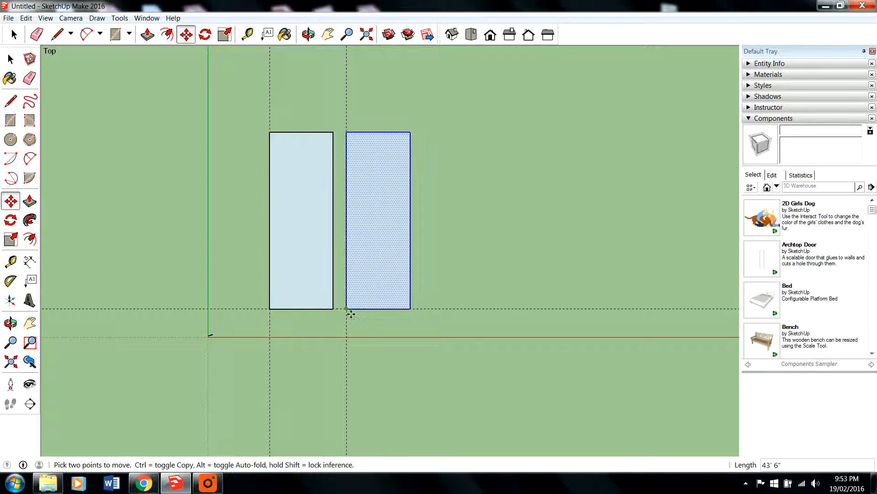
pyautogui.hotkey('ctrl', 't')
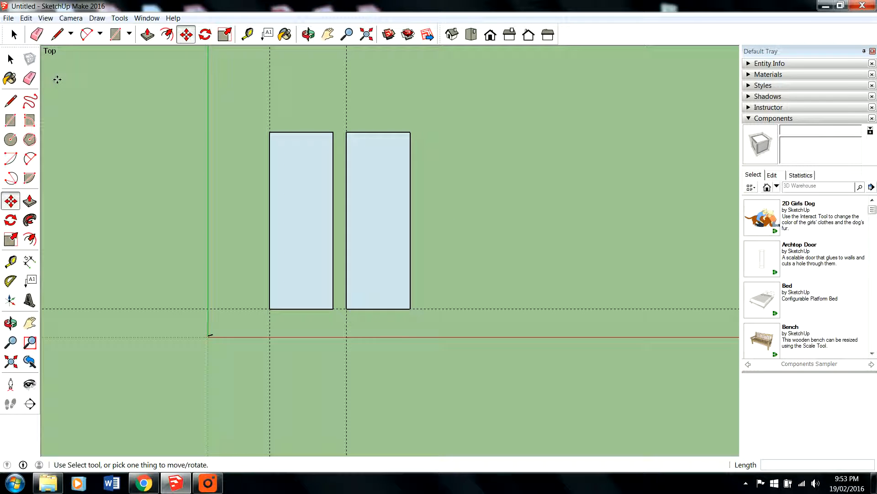
# Copy the second rectangle together with its vertical guide 43' 6" along the red axis, using matching rectangle corners as reference points
pyautogui.click(11, 59)
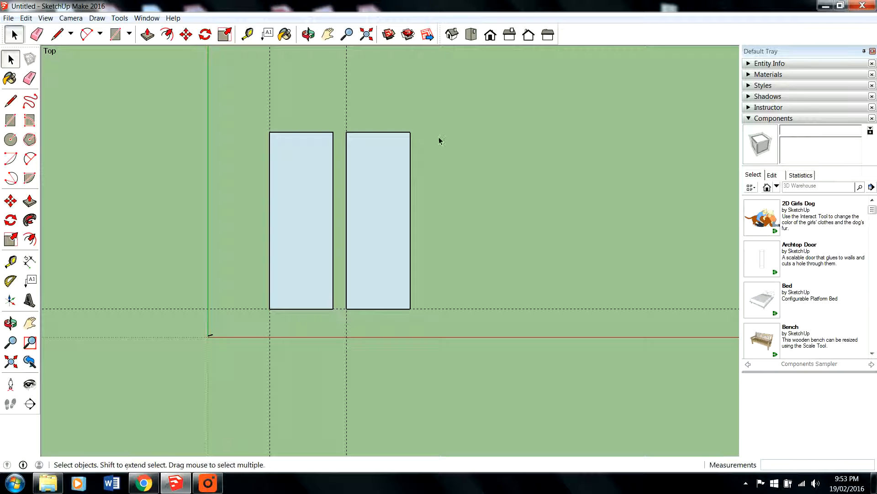
pyautogui.moveTo(340, 118); pyautogui.dragTo(437, 334)
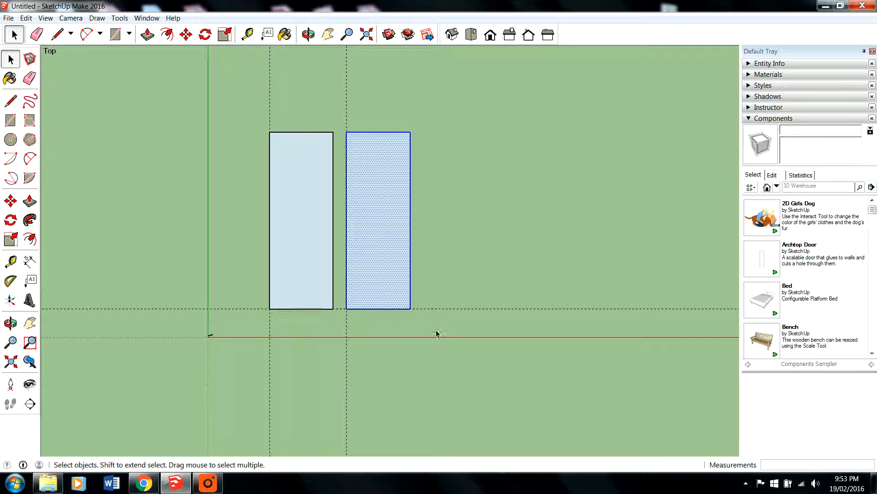
pyautogui.moveTo(372, 107)
pyautogui.mouseDown()
pyautogui.moveTo(334, 94)
pyautogui.moveTo(373, 145)
pyautogui.mouseUp()
pyautogui.moveTo(337, 120); pyautogui.dragTo(431, 338)
pyautogui.moveTo(356, 108); pyautogui.dragTo(331, 99)
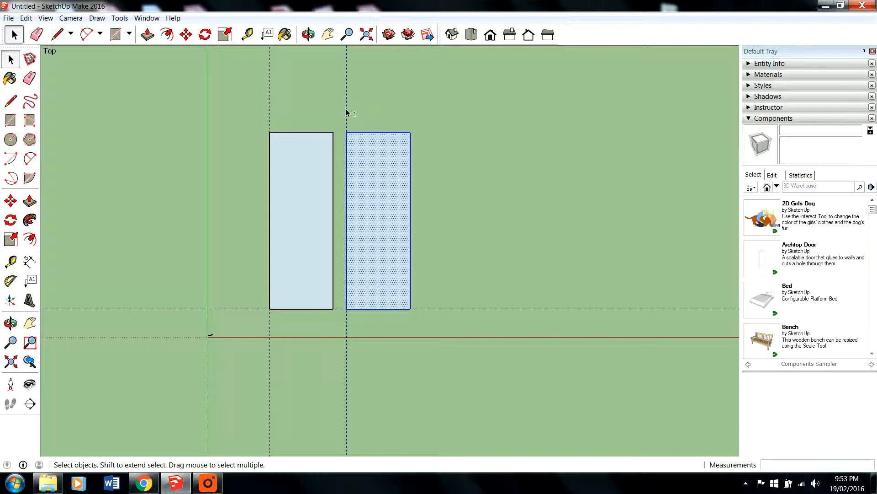
pyautogui.click(186, 35)
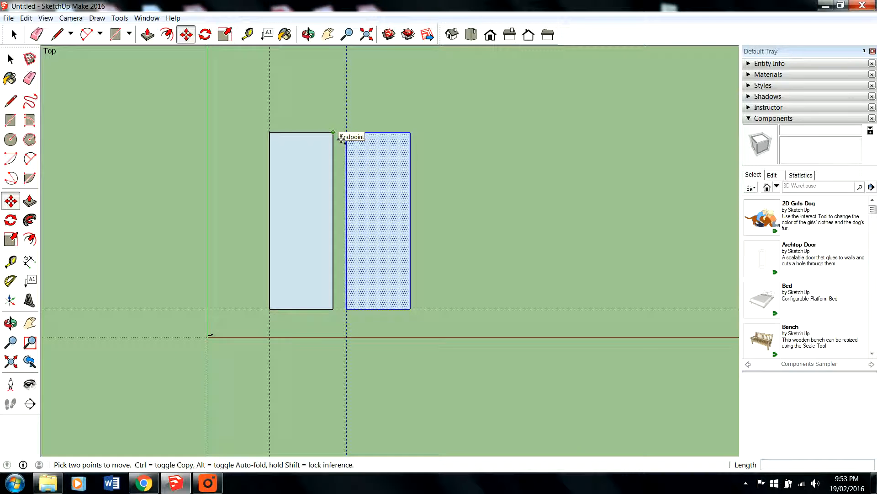
pyautogui.scroll(3, 341, 138)
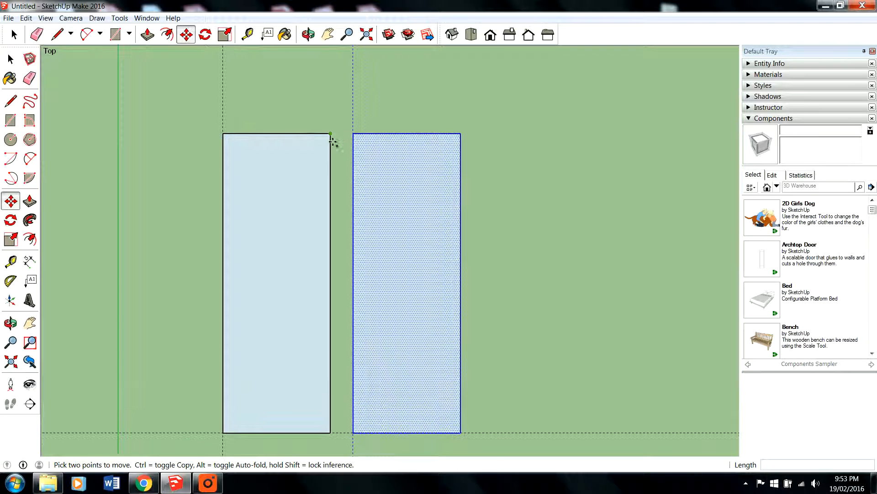
pyautogui.scroll(-1, 337, 141)
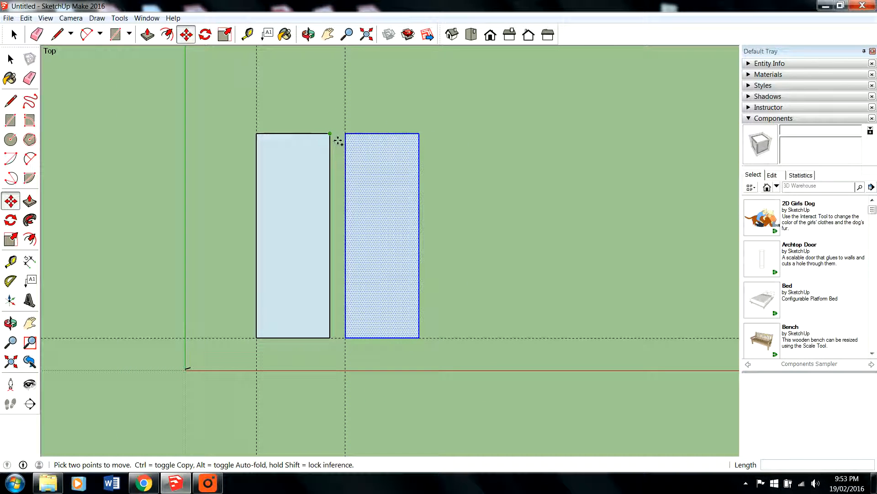
pyautogui.click(338, 140)
pyautogui.press('ctrl')
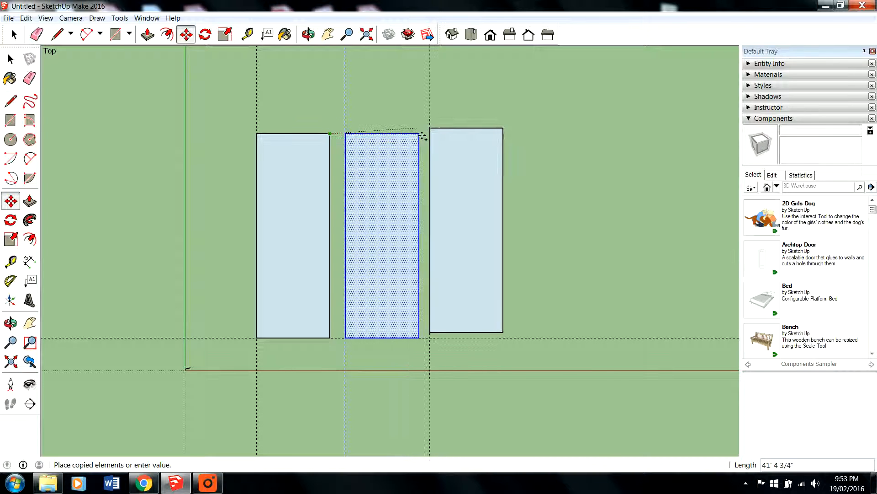
pyautogui.click(428, 141)
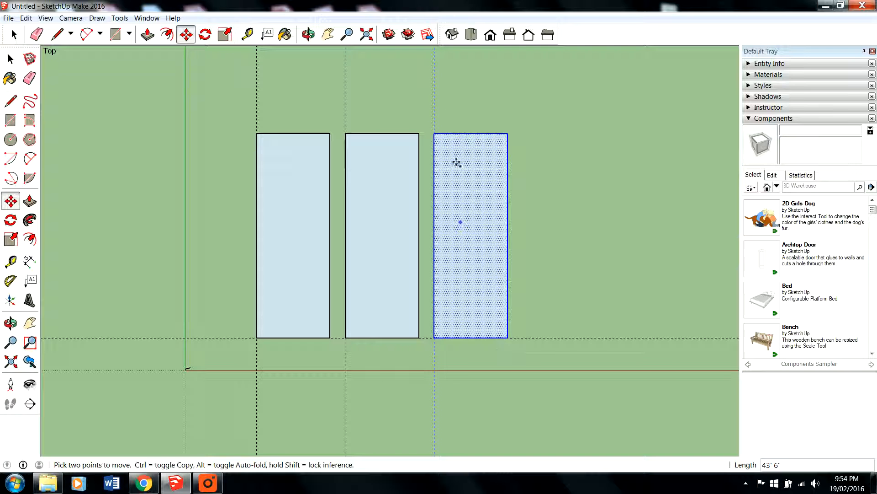
# Copy the third rectangle and its guide one equal spacing farther along the red axis, and clear the selection
pyautogui.click(419, 134)
pyautogui.press('ctrl')
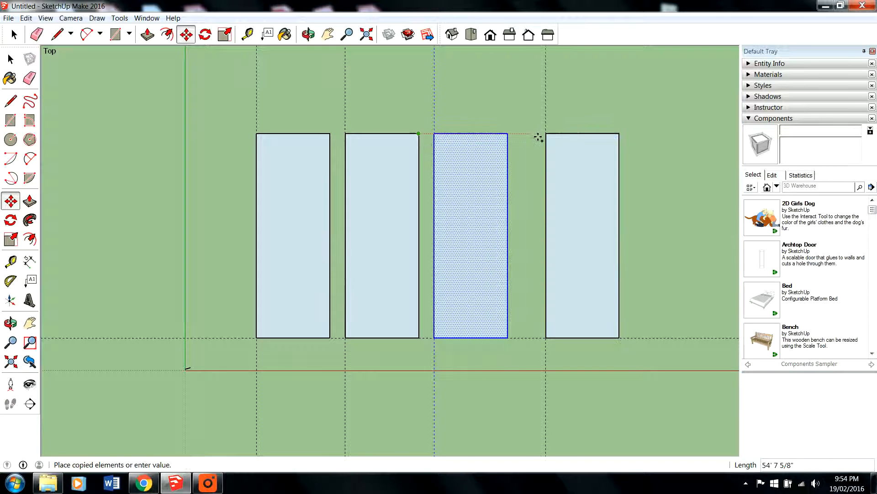
pyautogui.click(509, 134)
pyautogui.scroll(-2, 398, 146)
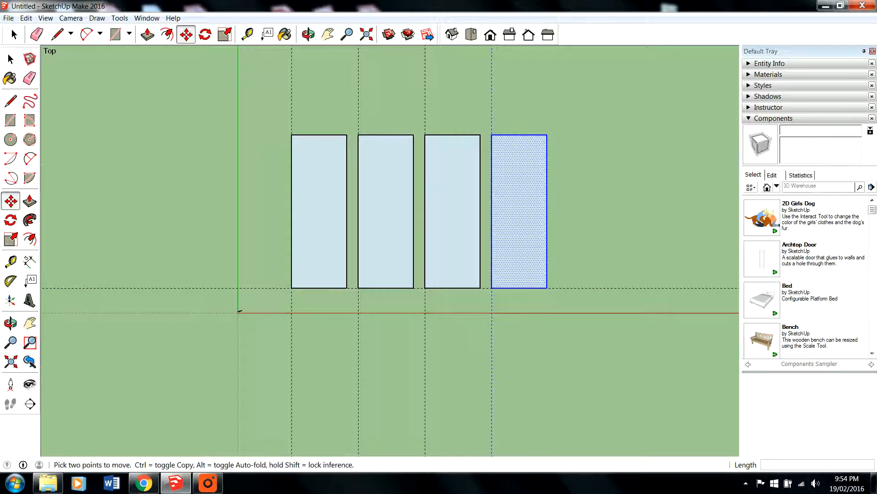
pyautogui.click(15, 36)
pyautogui.click(575, 128)
pyautogui.scroll(-1, 580, 131)
pyautogui.scroll(1, 585, 135)
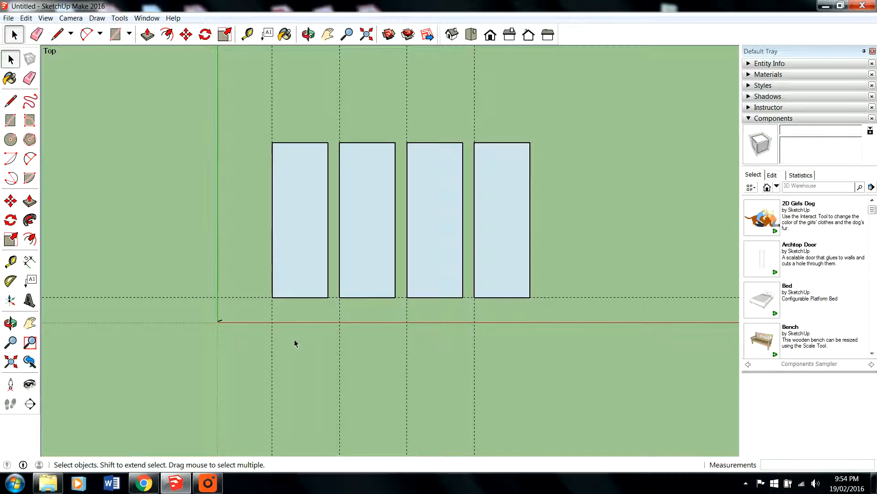
pyautogui.scroll(1, 271, 330)
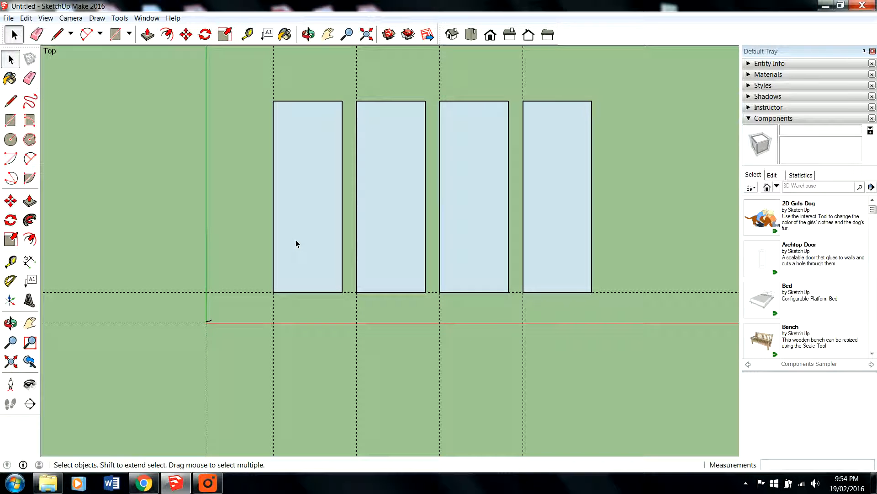
pyautogui.click(214, 489)
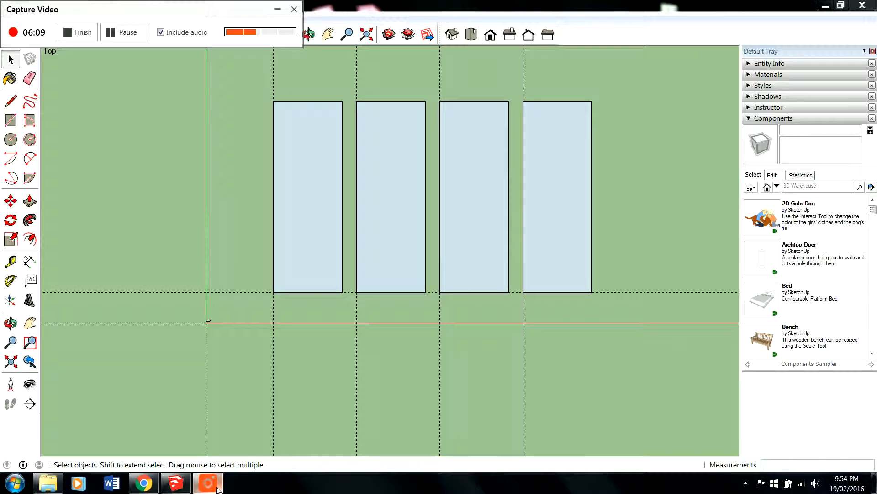
pyautogui.click(278, 9)
pyautogui.scroll(-2, 270, 365)
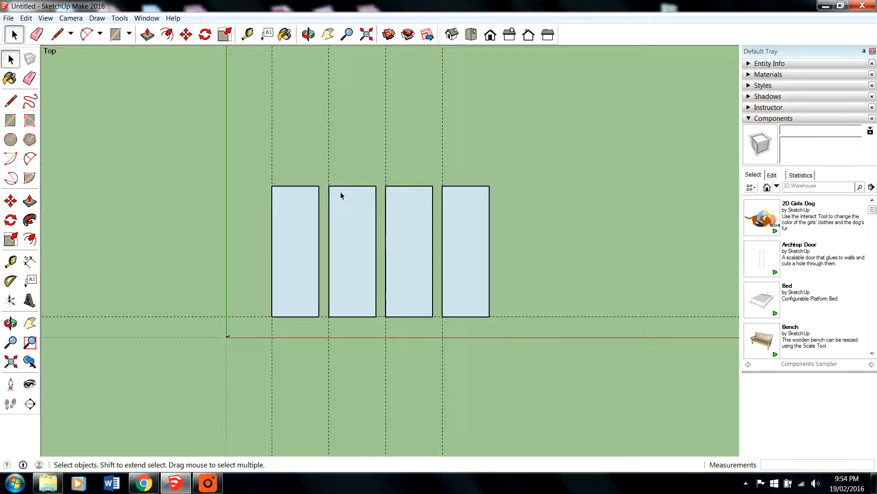
pyautogui.scroll(1, 352, 145)
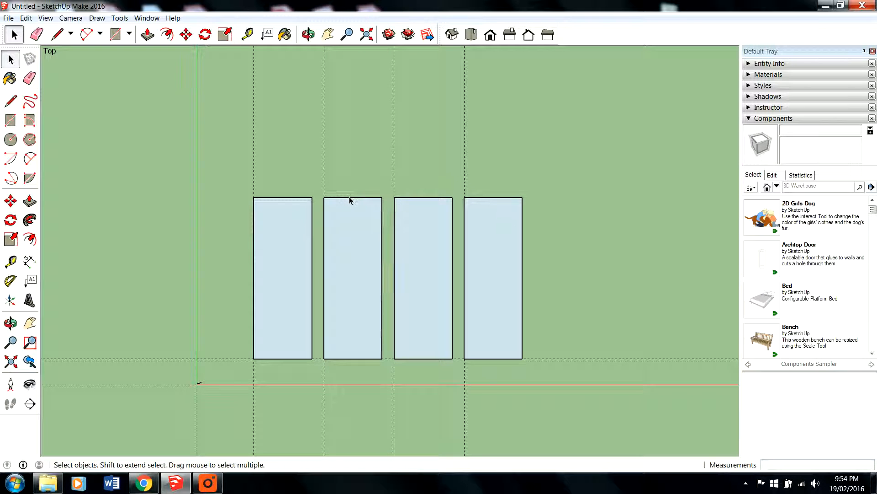
# Create a guide line 35' beyond the first rectangle's upper short edge, parallel to the red axis
pyautogui.scroll(2, 249, 28)
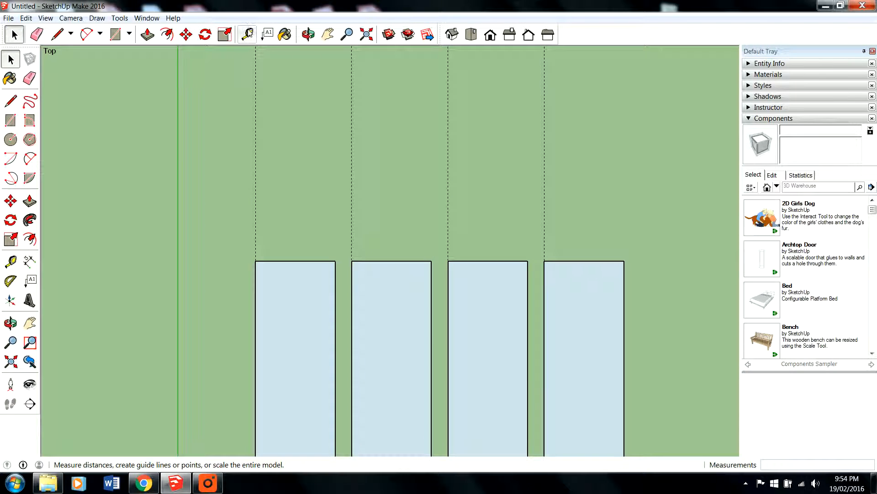
pyautogui.click(248, 34)
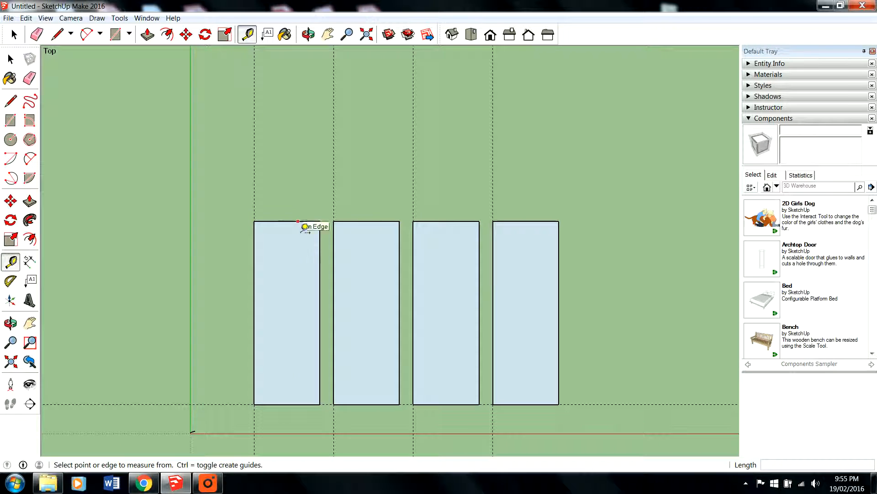
pyautogui.scroll(1, 312, 225)
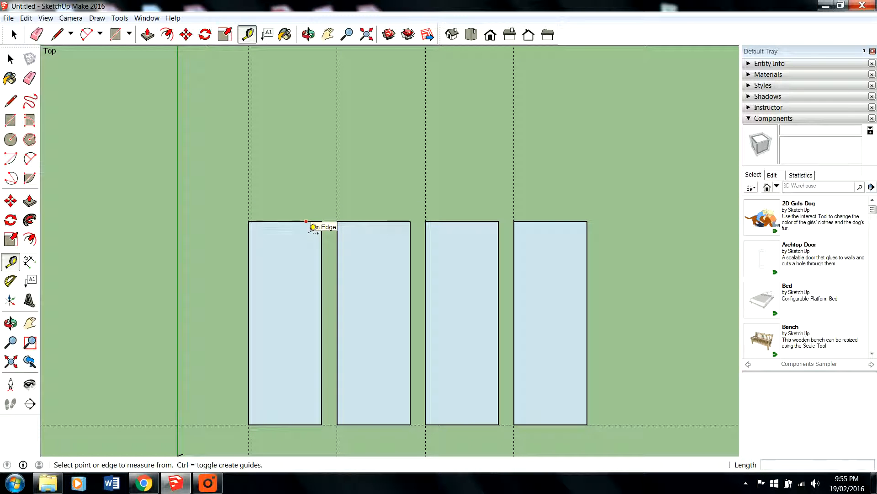
pyautogui.click(313, 227)
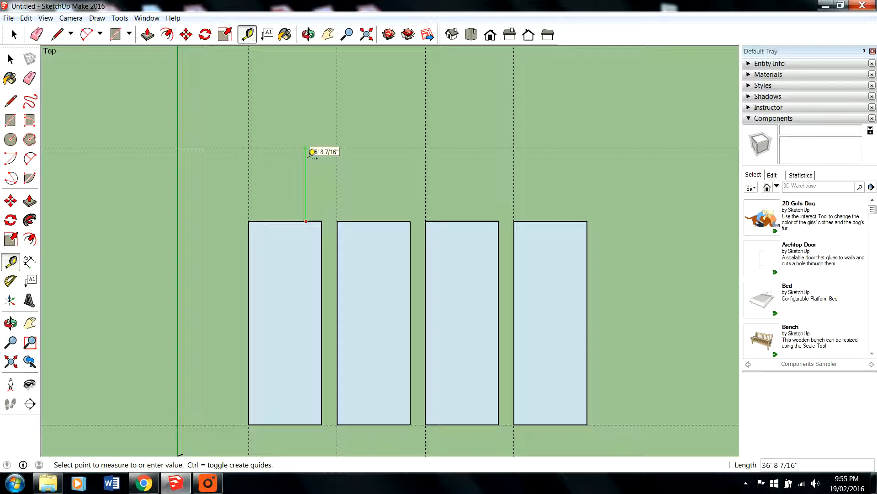
pyautogui.write('35')
pyautogui.press('Return')
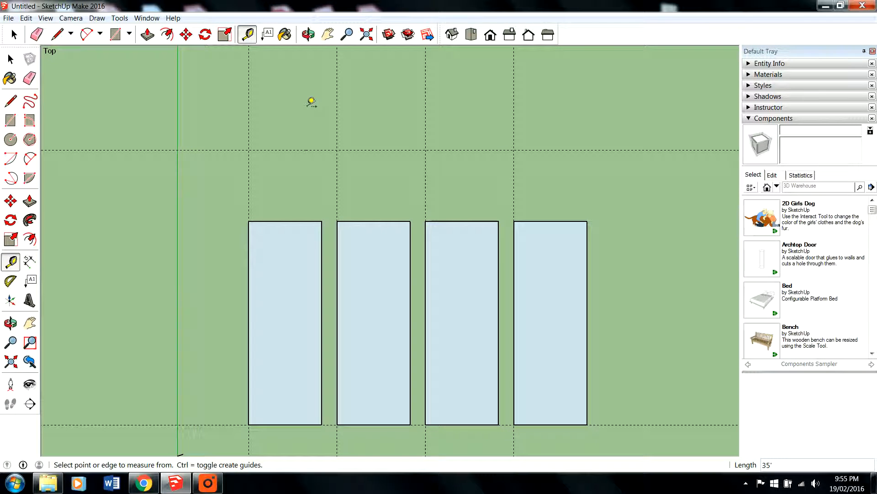
pyautogui.scroll(-1, 273, 146)
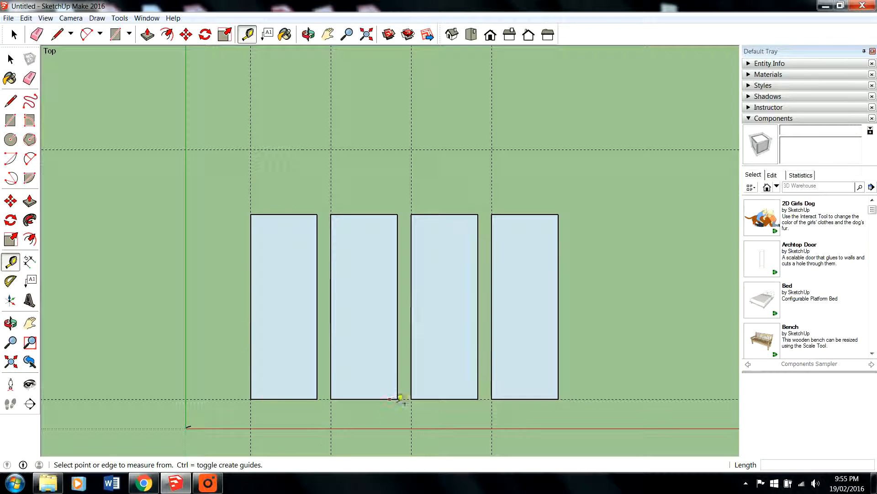
pyautogui.scroll(-1, 309, 172)
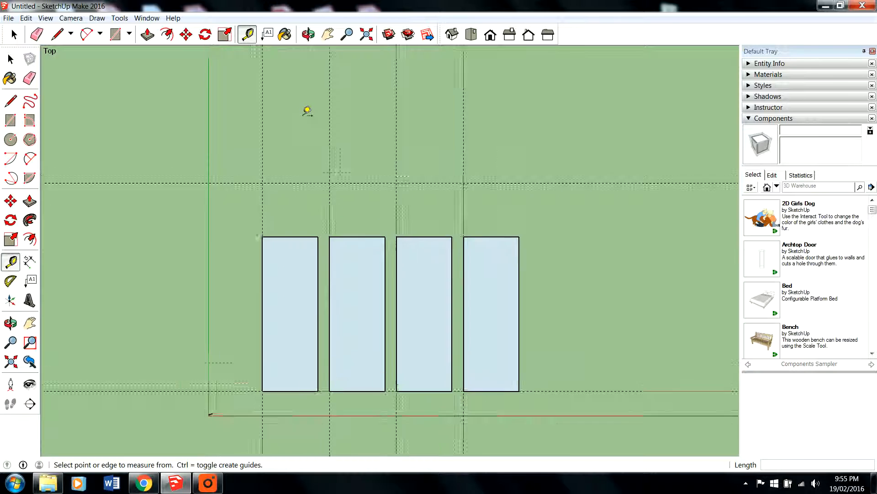
# Dismiss the Windows performance dialog by keeping the current color scheme and not showing the message again
pyautogui.scroll(1, 305, 112)
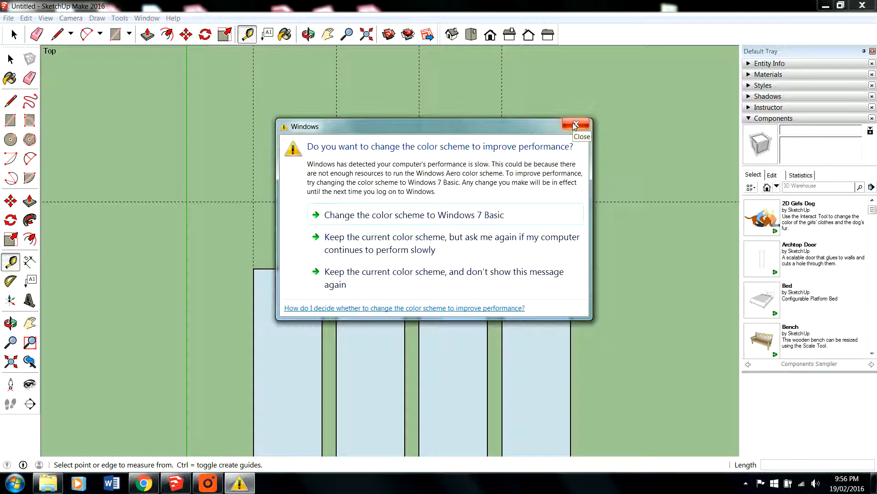
pyautogui.click(506, 280)
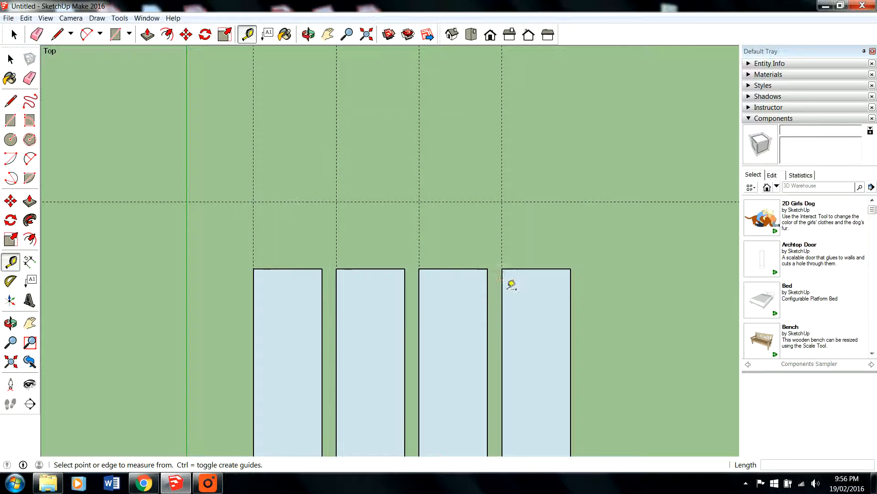
pyautogui.scroll(-1, 496, 278)
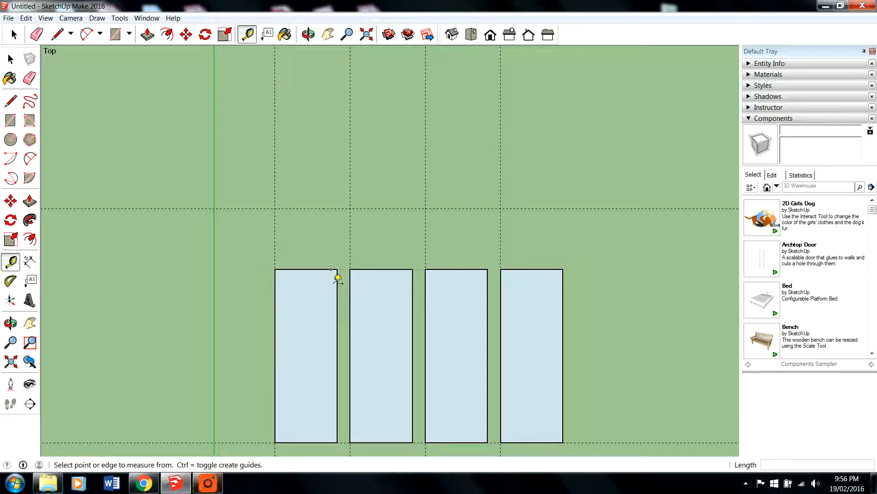
pyautogui.click(212, 489)
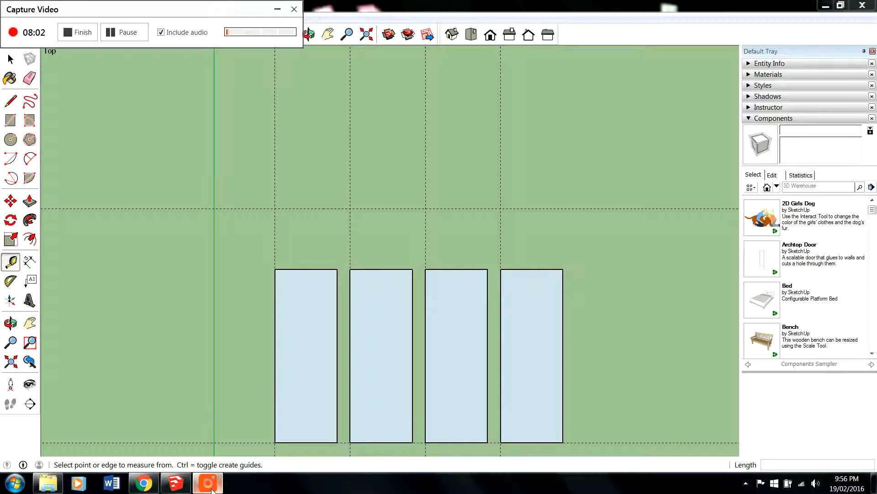
pyautogui.click(277, 9)
pyautogui.scroll(1, 302, 190)
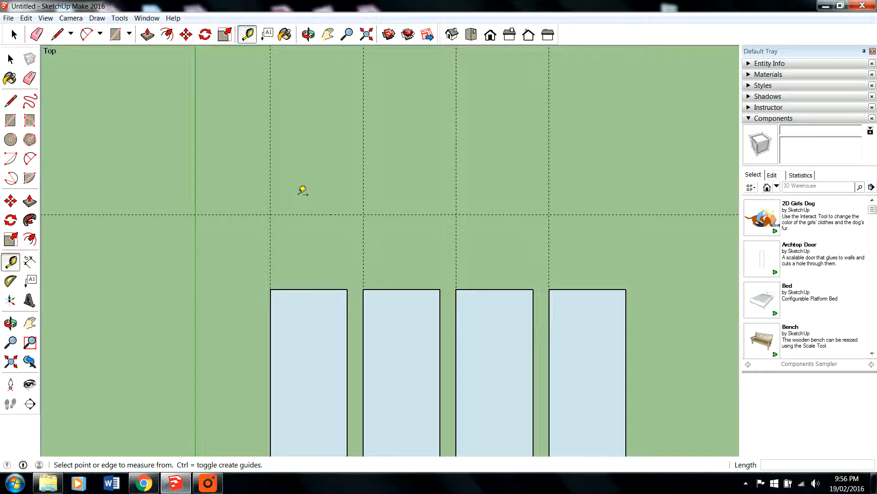
pyautogui.scroll(-1, 368, 243)
pyautogui.scroll(1, 367, 242)
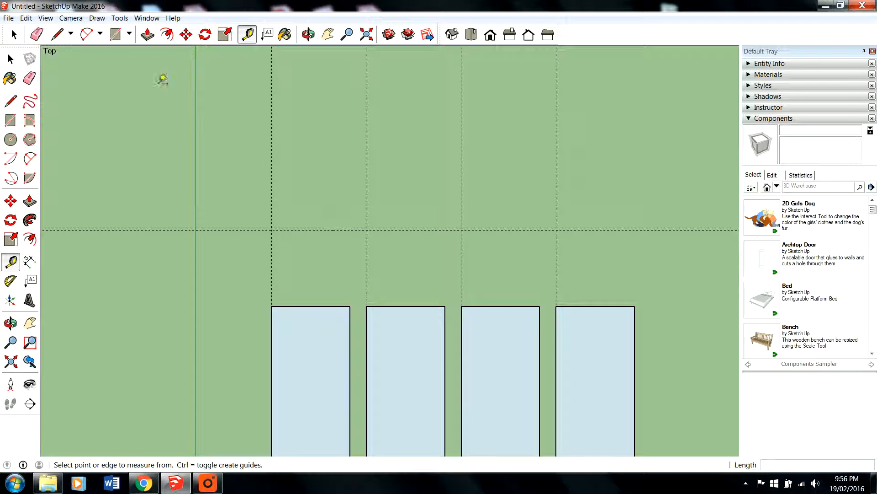
# Draw a circle with an 8' radius beyond the horizontal guide, above the first rectangle
pyautogui.click(8, 144)
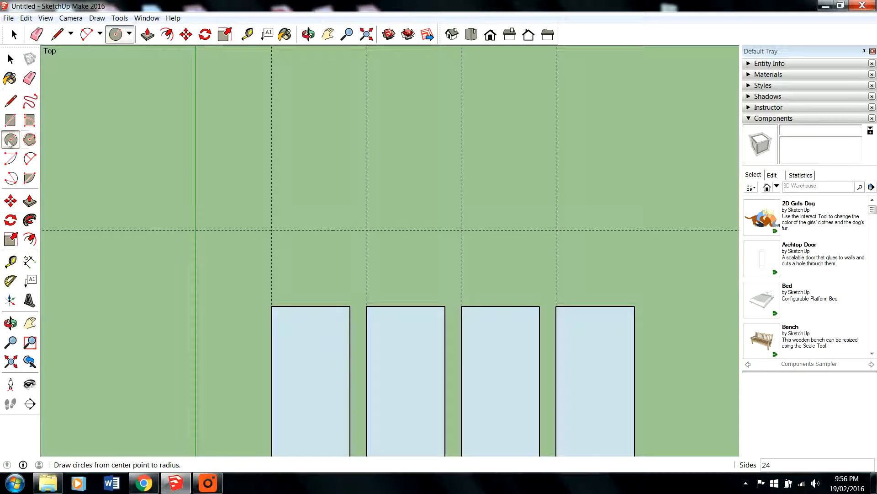
pyautogui.scroll(1, 304, 163)
pyautogui.click(308, 164)
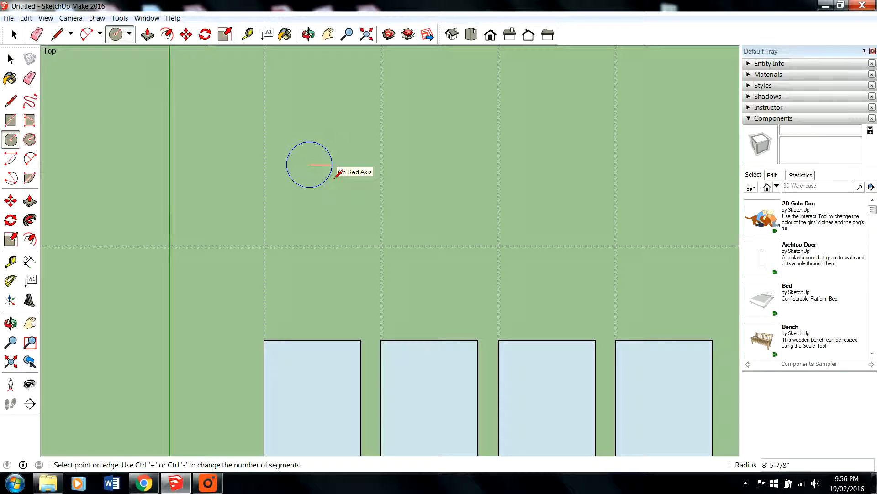
pyautogui.write("'")
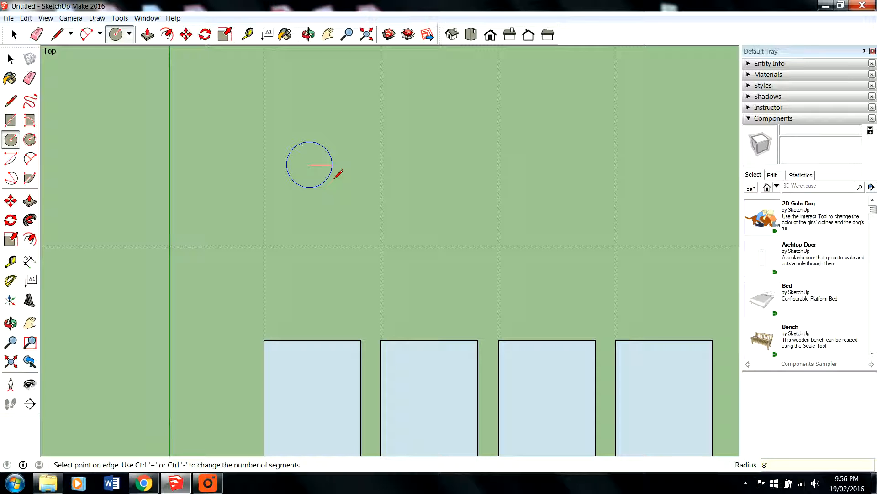
pyautogui.press('Return')
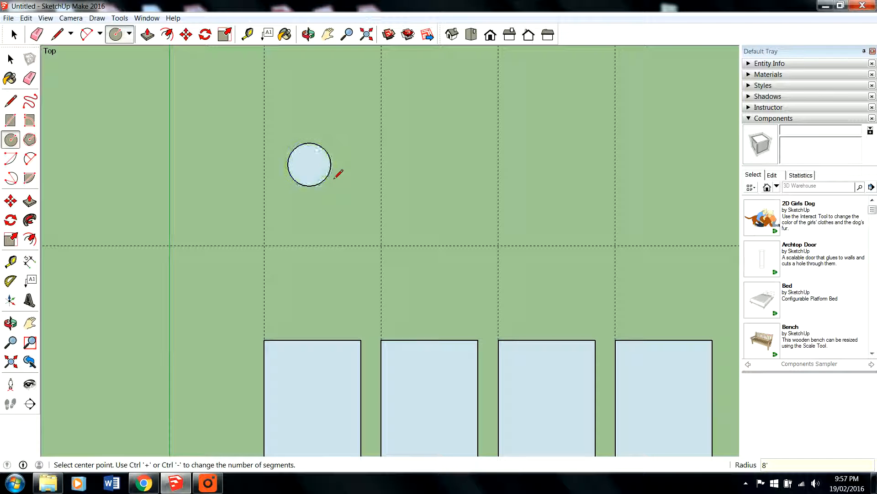
pyautogui.scroll(-1, 341, 144)
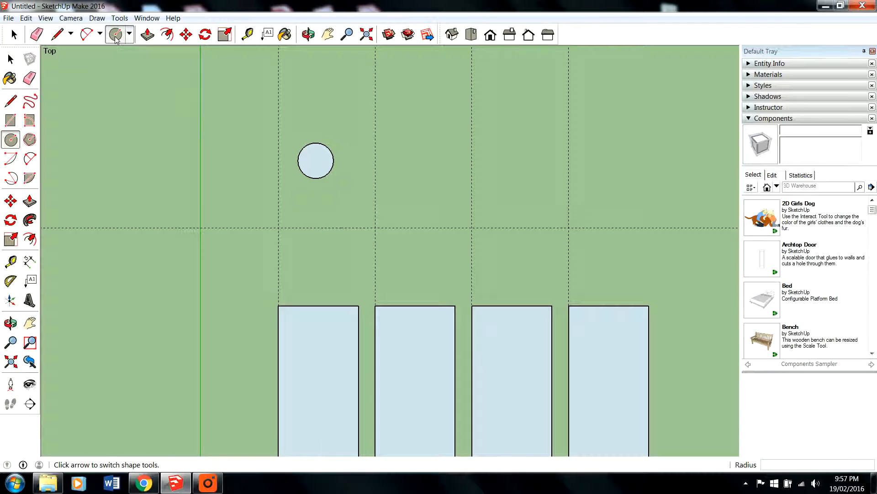
pyautogui.scroll(1, 328, 198)
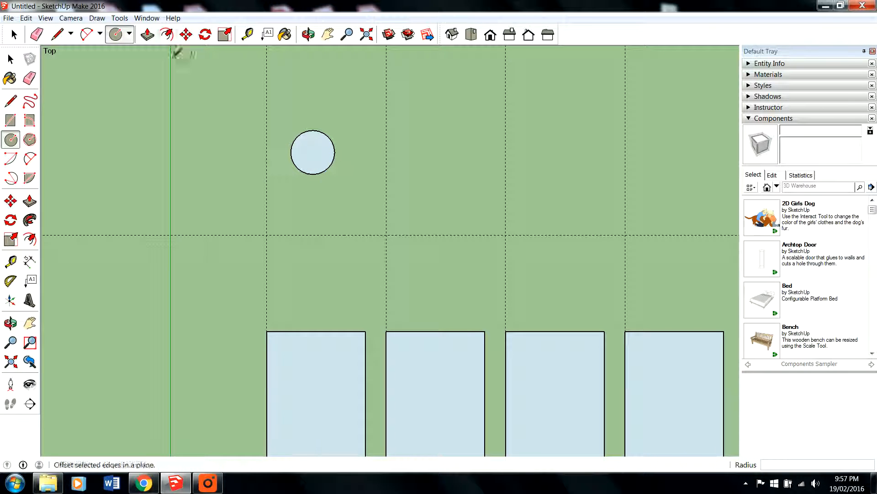
# Select the circle's edge and face and move them about 39' 6" to the area above the second rectangle
pyautogui.click(13, 35)
pyautogui.moveTo(287, 120); pyautogui.dragTo(357, 202)
pyautogui.moveTo(280, 121); pyautogui.dragTo(359, 194)
pyautogui.click(186, 34)
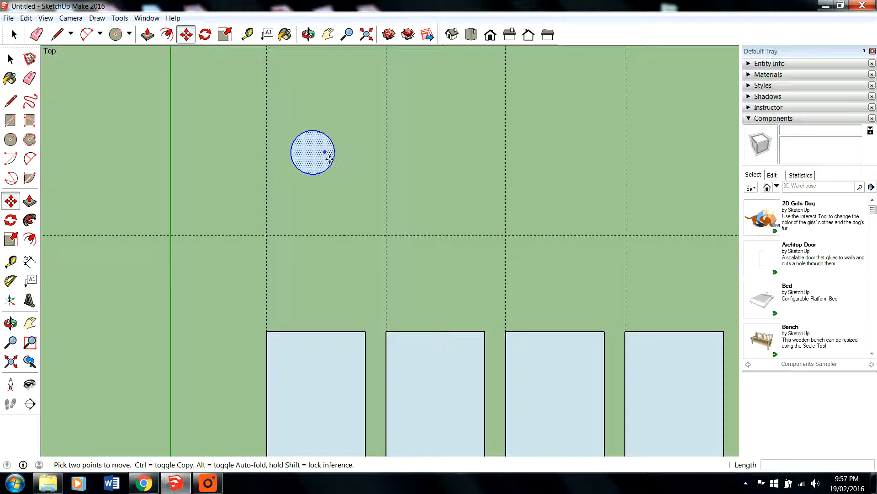
pyautogui.click(325, 161)
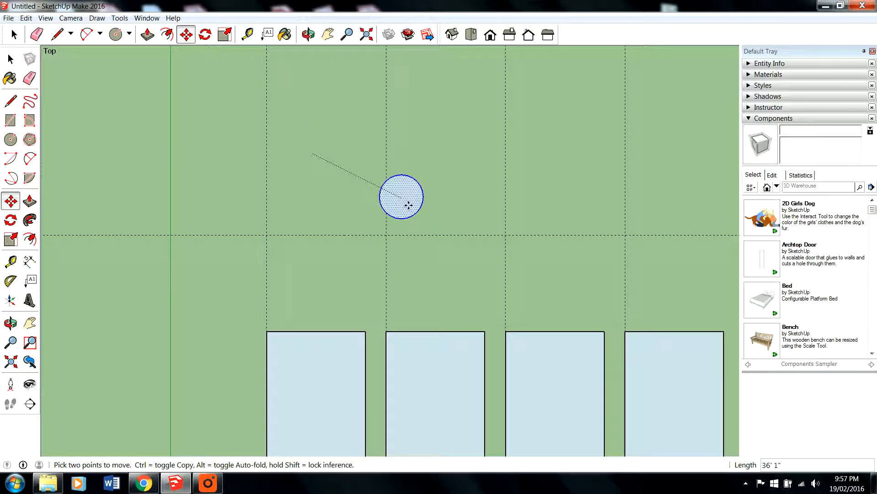
pyautogui.click(424, 189)
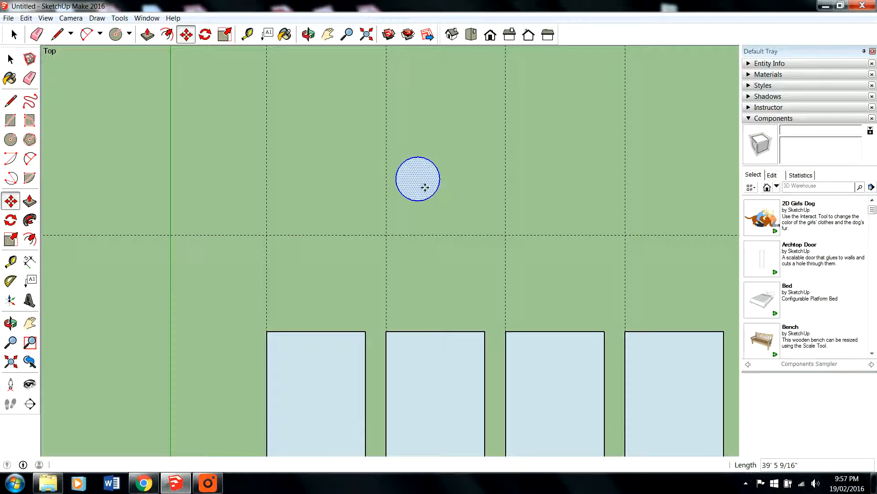
pyautogui.scroll(1, 428, 206)
pyautogui.scroll(1, 425, 201)
pyautogui.scroll(1, 434, 178)
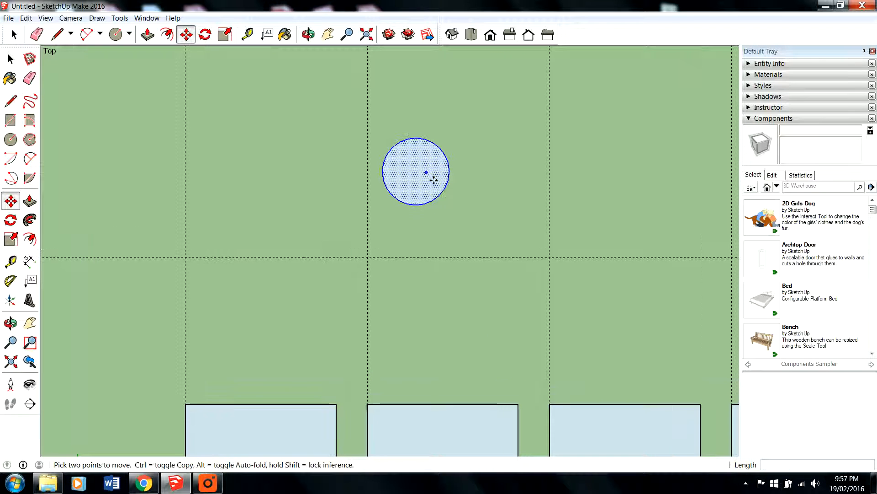
# Move the circle by its lowest endpoint straight along the green axis onto the horizontal guide
pyautogui.scroll(-2, 387, 245)
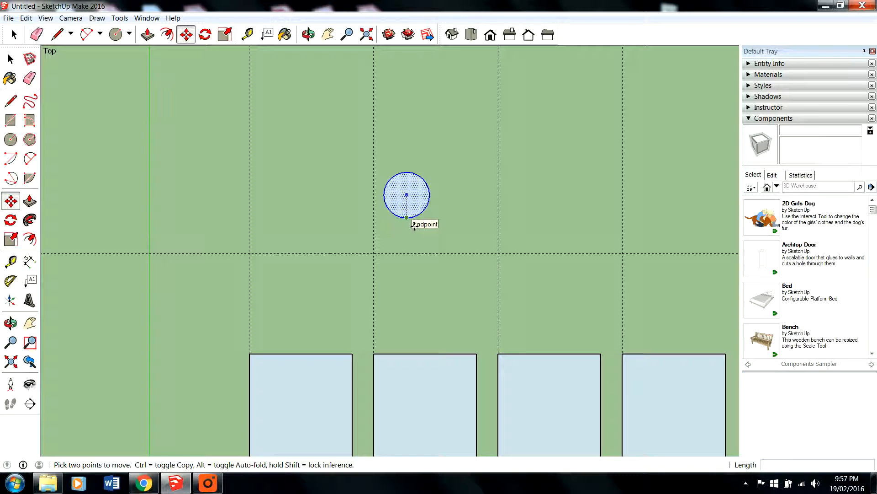
pyautogui.click(416, 225)
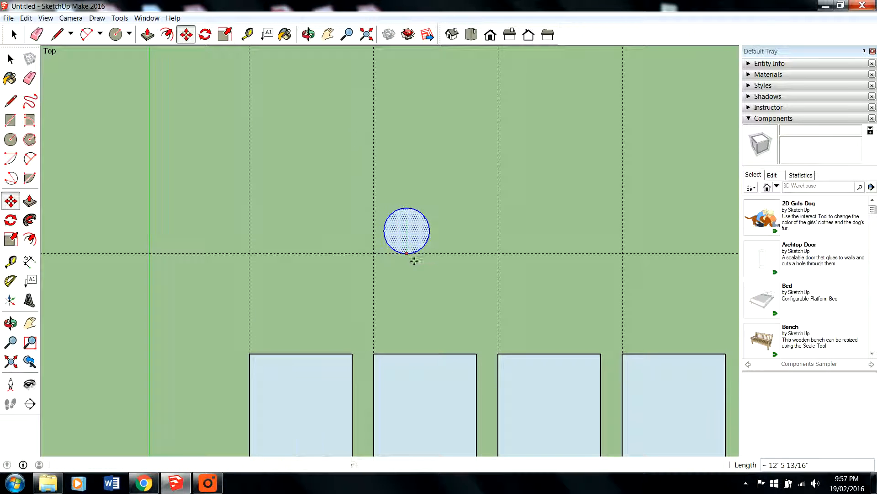
pyautogui.click(414, 261)
pyautogui.scroll(-1, 342, 122)
pyautogui.scroll(-1, 368, 97)
pyautogui.scroll(-2, 364, 101)
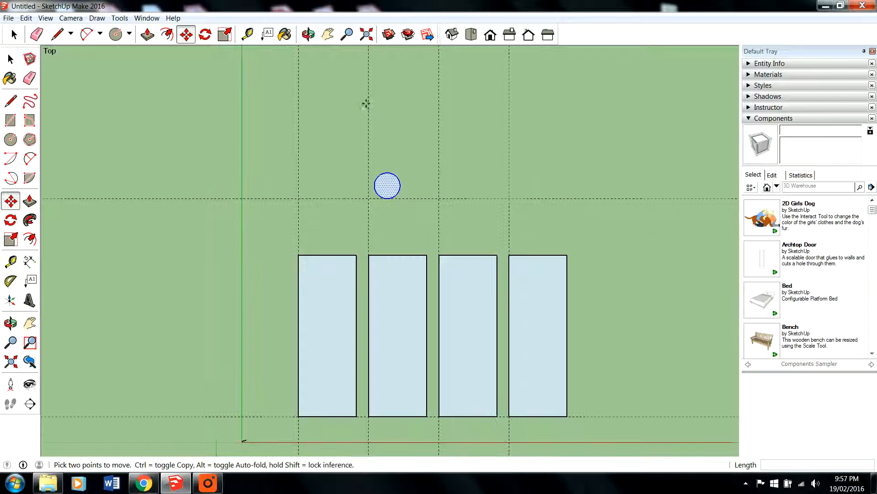
pyautogui.scroll(1, 366, 260)
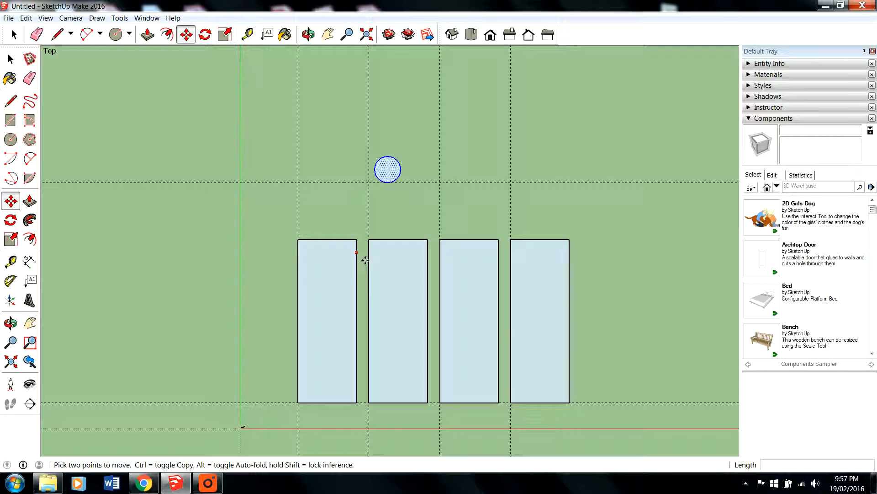
pyautogui.scroll(4, 361, 183)
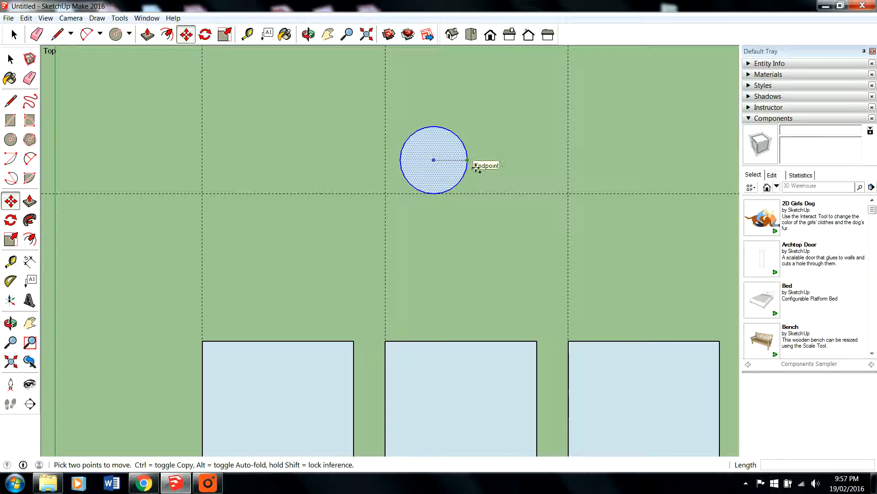
pyautogui.scroll(4, 477, 168)
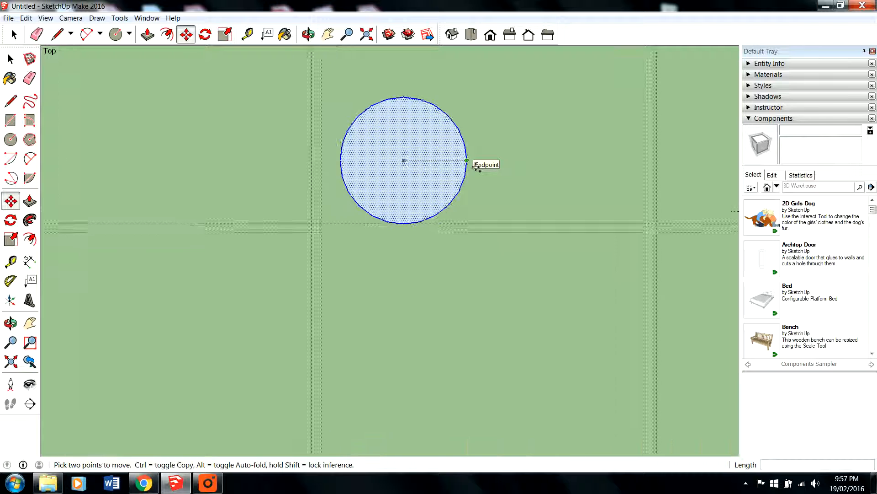
pyautogui.scroll(1, 476, 168)
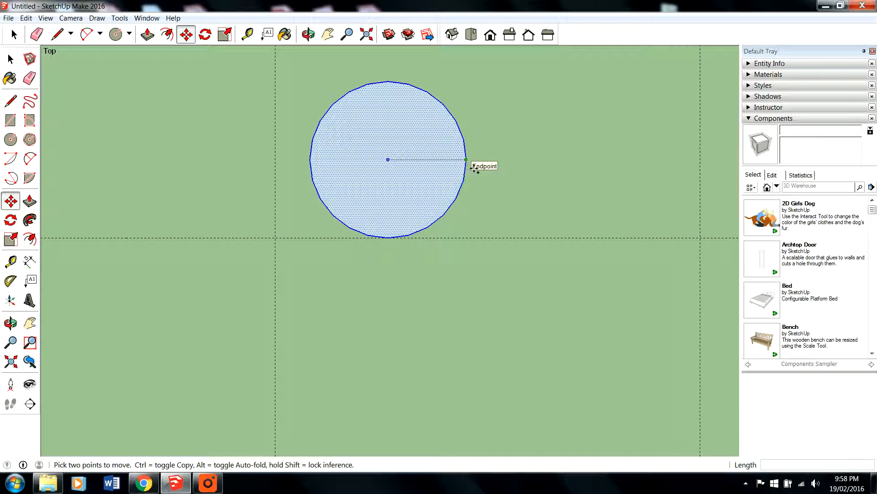
pyautogui.press('ctrl')
pyautogui.click(475, 169)
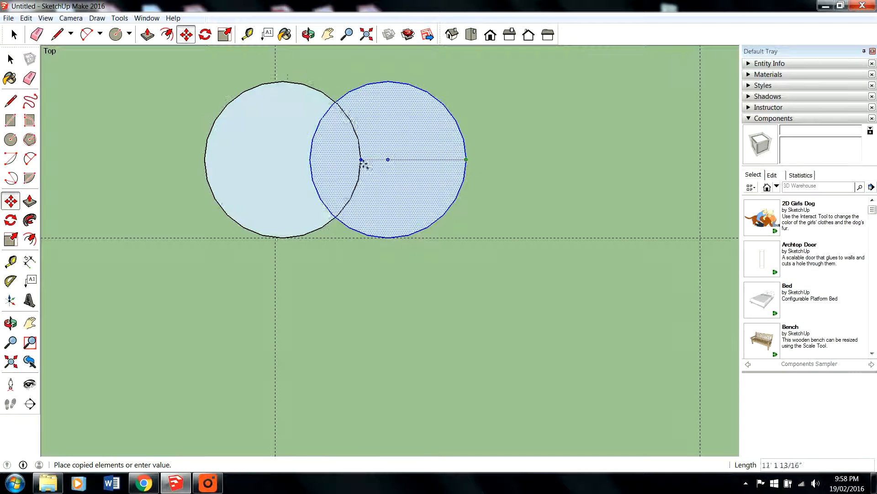
pyautogui.scroll(-4, 319, 166)
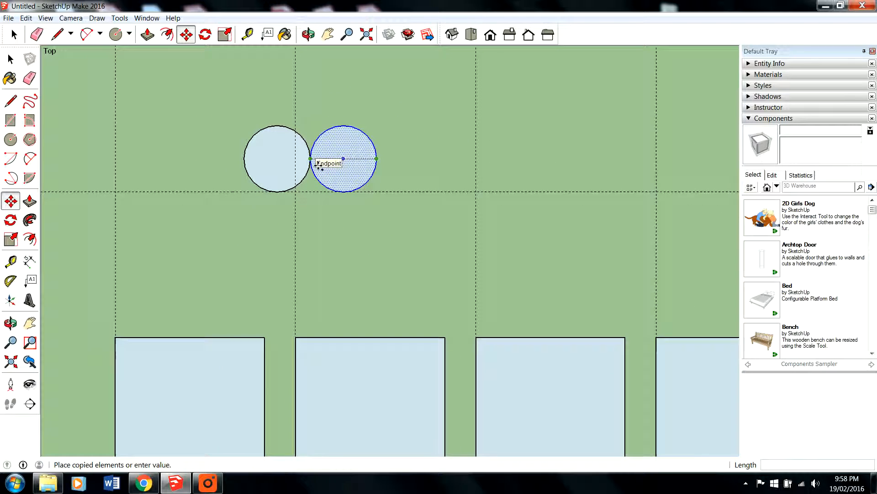
pyautogui.scroll(2, 319, 165)
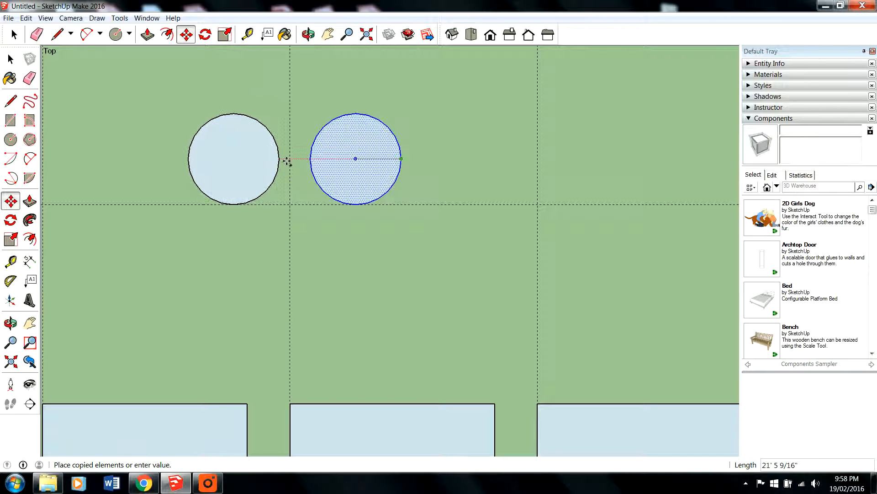
pyautogui.press('Escape')
pyautogui.scroll(-2, 366, 192)
pyautogui.scroll(2, 256, 135)
# Select the circle's edge and face together and make them a group
pyautogui.click(11, 59)
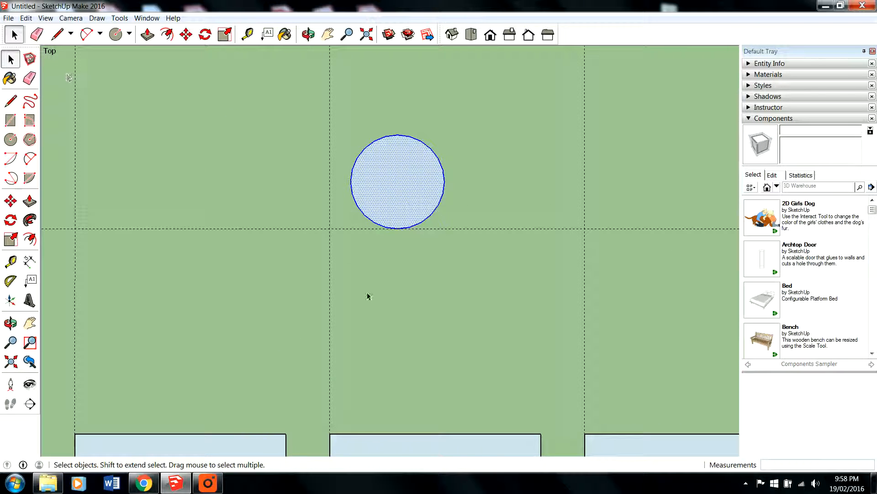
pyautogui.scroll(-2, 388, 304)
pyautogui.scroll(1, 382, 256)
pyautogui.click(400, 192)
pyautogui.scroll(-1, 425, 176)
pyautogui.scroll(-1, 409, 196)
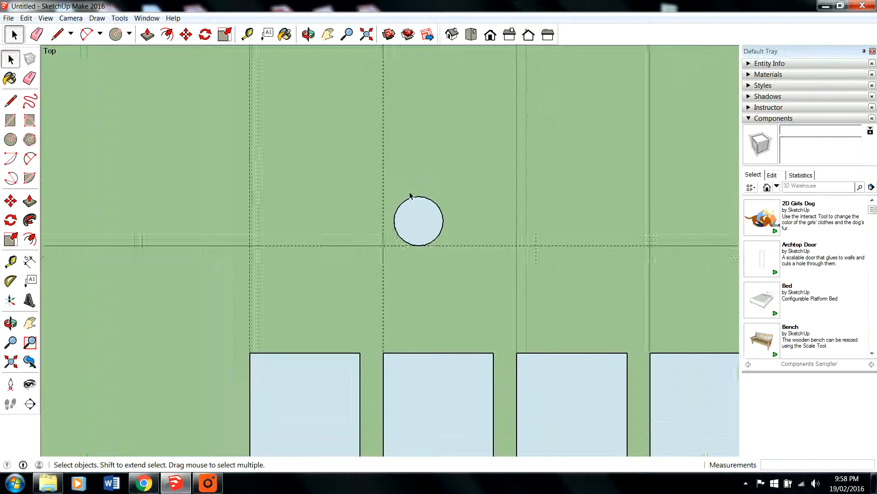
pyautogui.scroll(2, 395, 204)
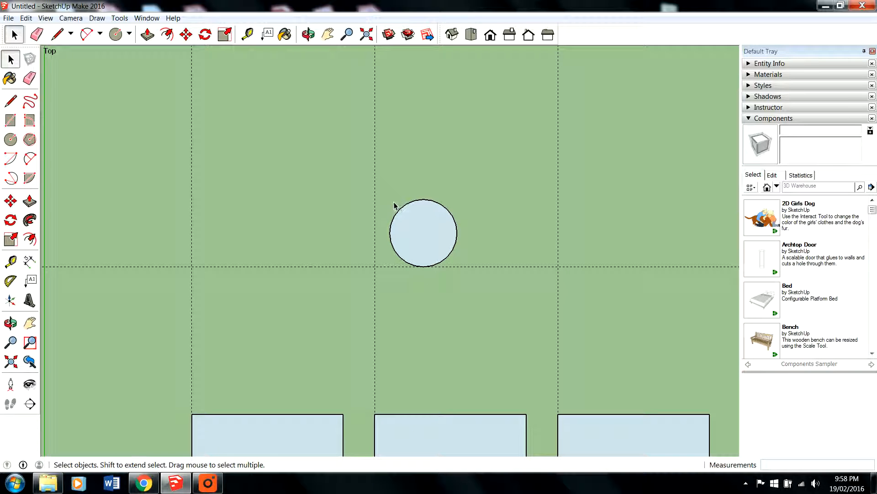
pyautogui.moveTo(391, 200); pyautogui.dragTo(490, 297)
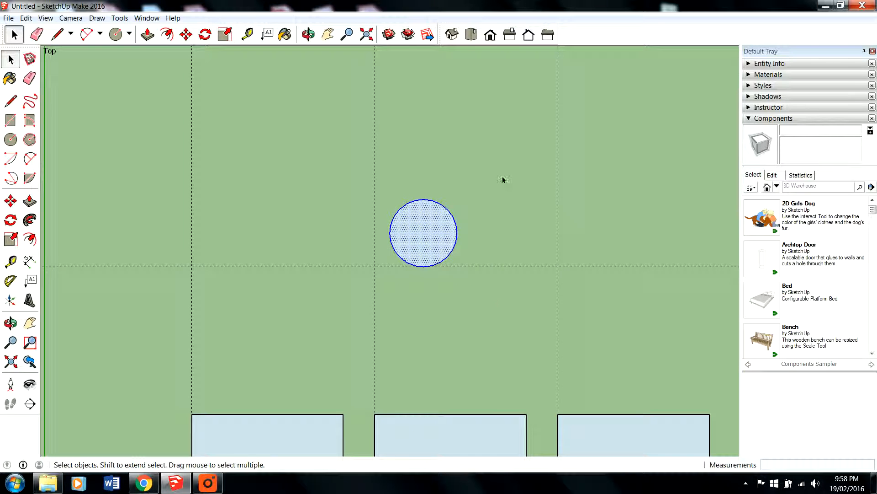
pyautogui.scroll(-1, 500, 179)
pyautogui.scroll(1, 493, 177)
pyautogui.scroll(3, 407, 209)
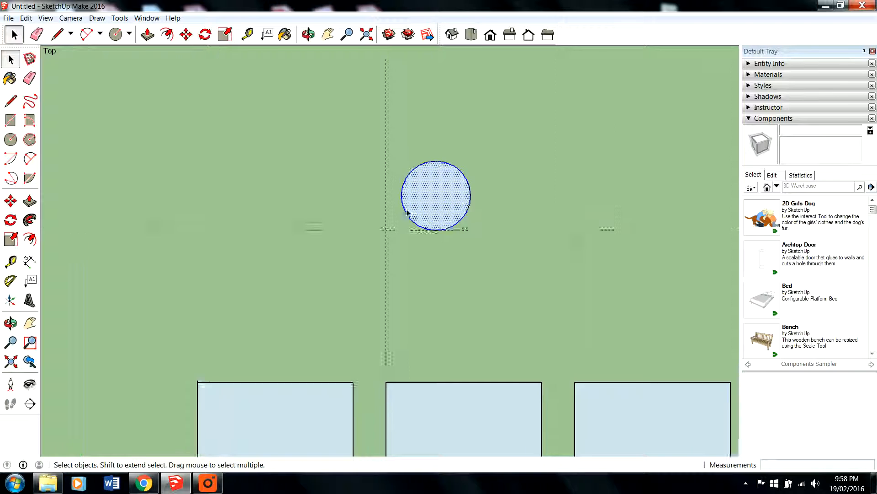
pyautogui.click(428, 205)
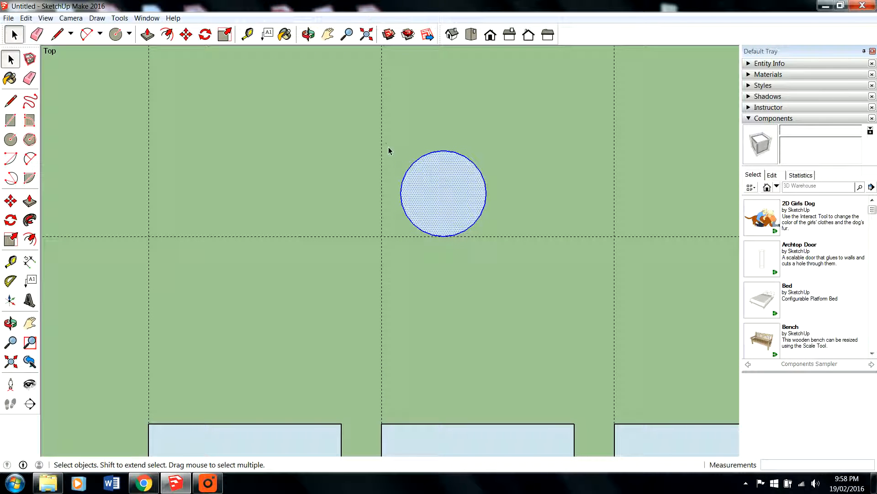
pyautogui.moveTo(388, 147); pyautogui.dragTo(539, 292)
pyautogui.rightClick(443, 189)
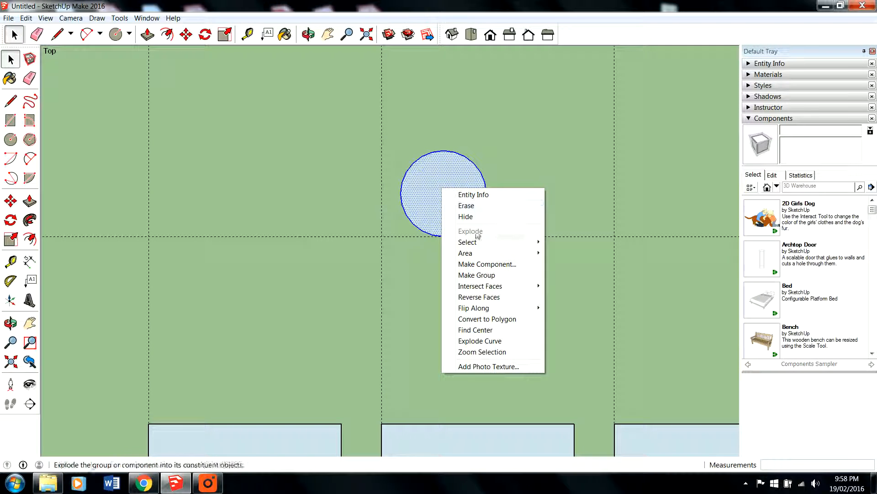
pyautogui.click(489, 275)
# Select and deselect the circle to check that it behaves as one group
pyautogui.click(492, 158)
pyautogui.click(488, 176)
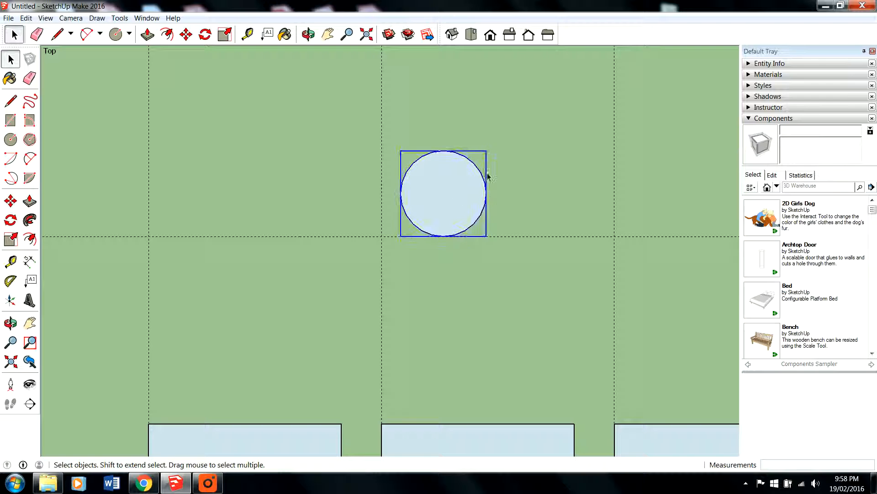
pyautogui.click(520, 155)
pyautogui.click(457, 185)
pyautogui.click(501, 153)
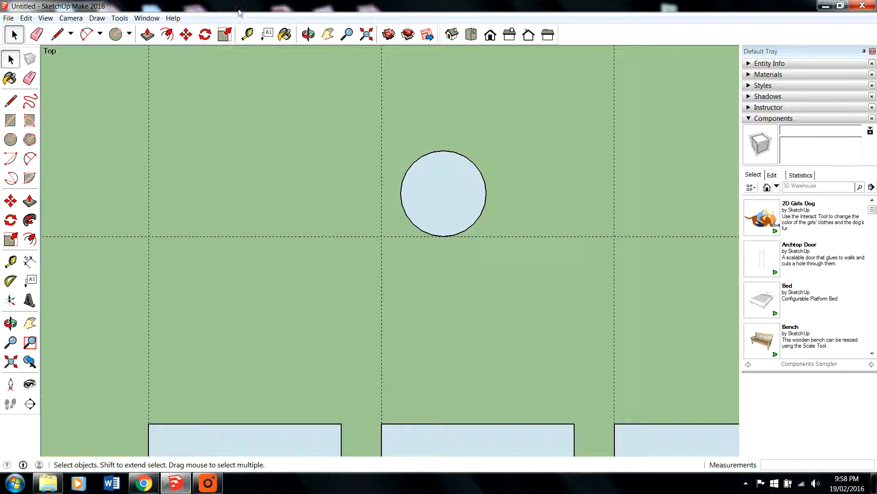
pyautogui.scroll(-3, 509, 290)
pyautogui.scroll(3, 505, 246)
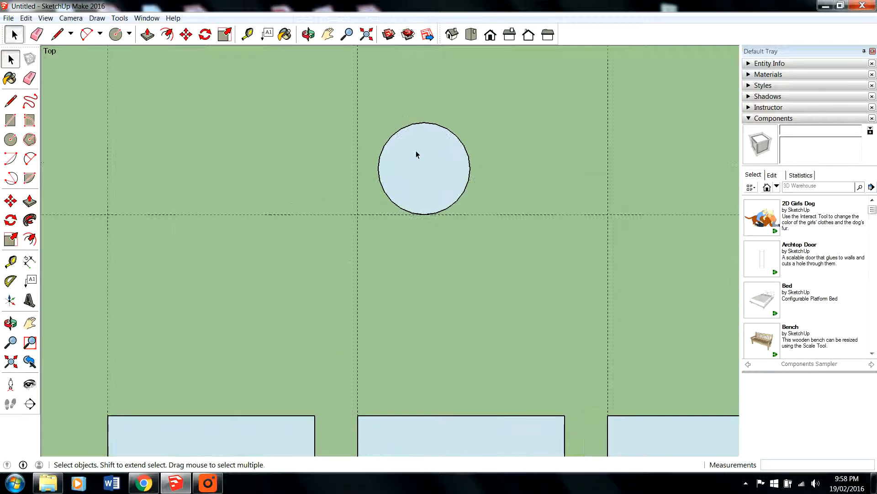
# Copy the grouped circle 16' along the red axis so that the copy touches the original's left side
pyautogui.click(427, 170)
pyautogui.scroll(1, 366, 132)
pyautogui.scroll(-2, 345, 120)
pyautogui.scroll(2, 222, 49)
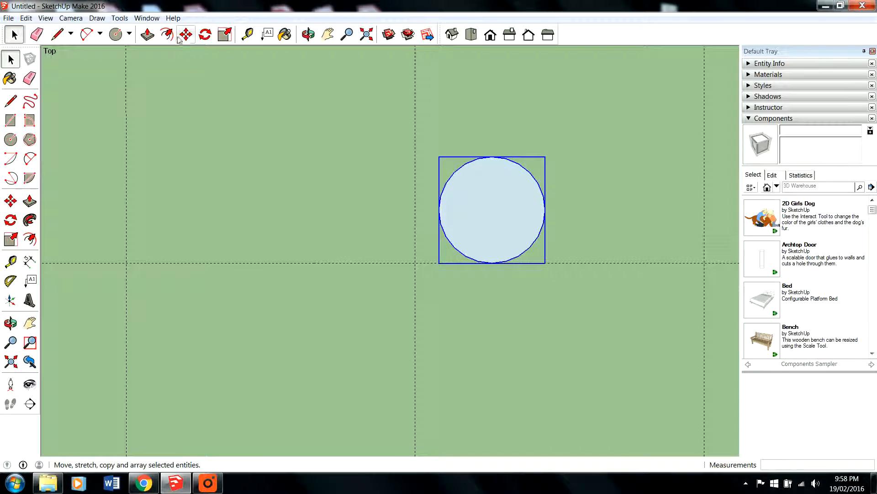
pyautogui.scroll(-2, 460, 167)
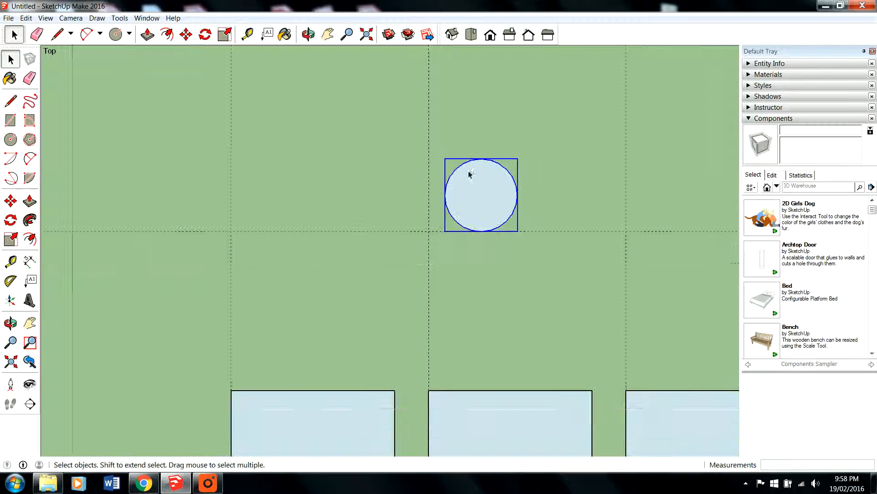
pyautogui.click(186, 34)
pyautogui.scroll(1, 560, 189)
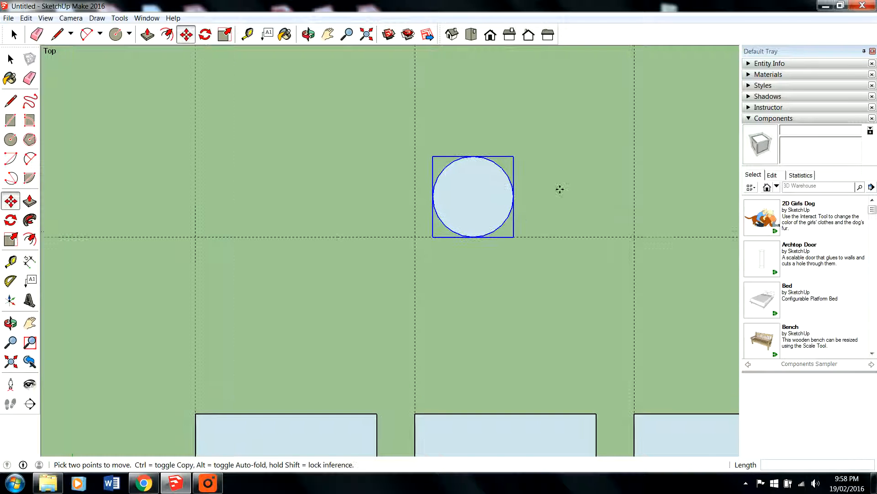
pyautogui.scroll(1, 550, 196)
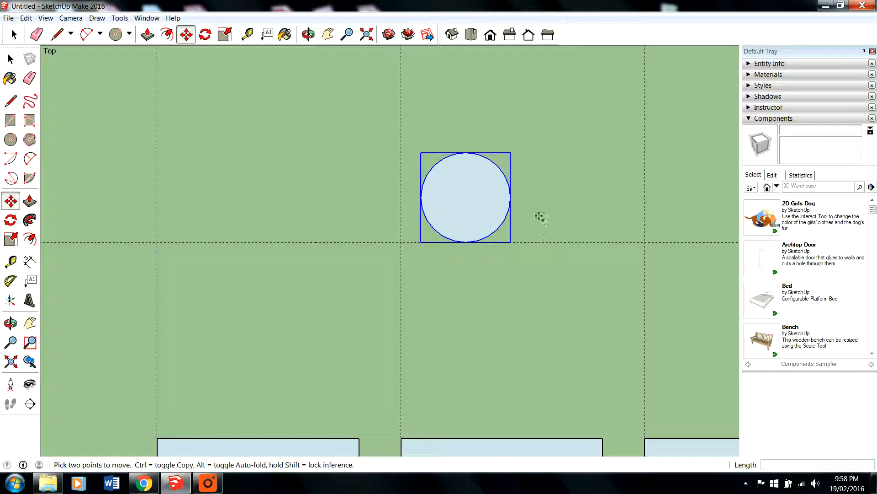
pyautogui.click(512, 198)
pyautogui.press('ctrl')
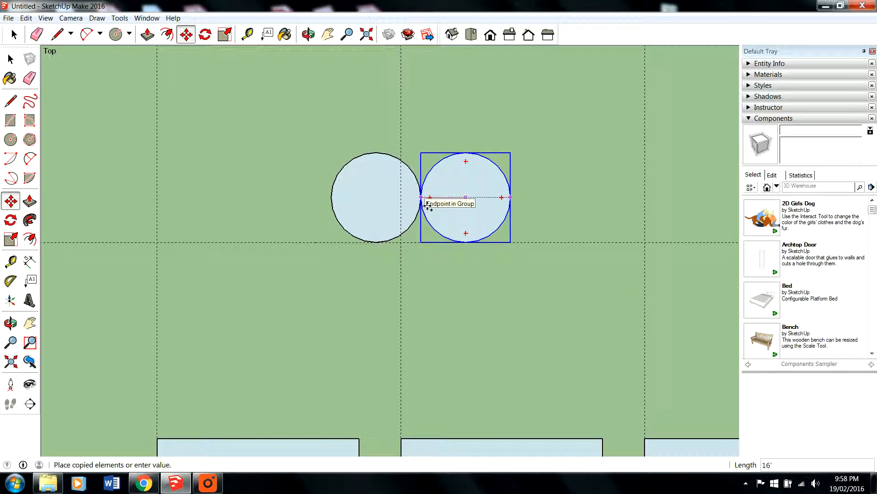
pyautogui.click(426, 205)
pyautogui.scroll(5, 425, 201)
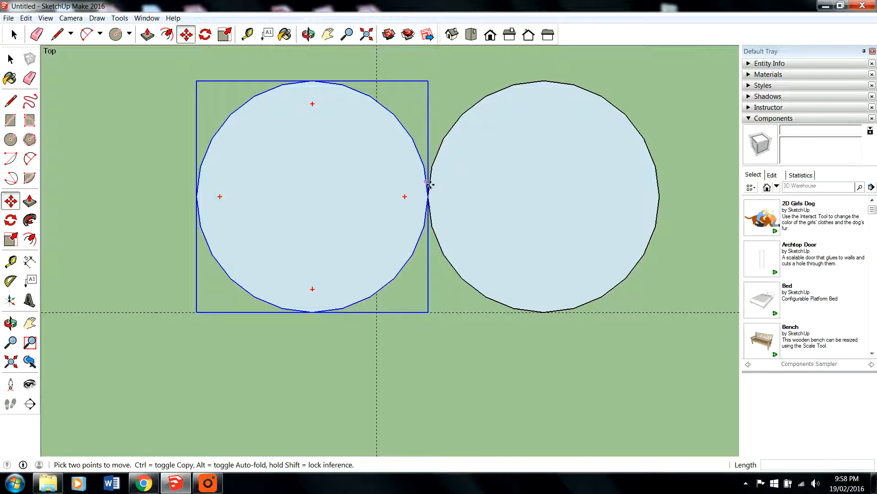
# Select the copied circle and move it 6' along the red axis, away from the original
pyautogui.press('space')
pyautogui.click(437, 143)
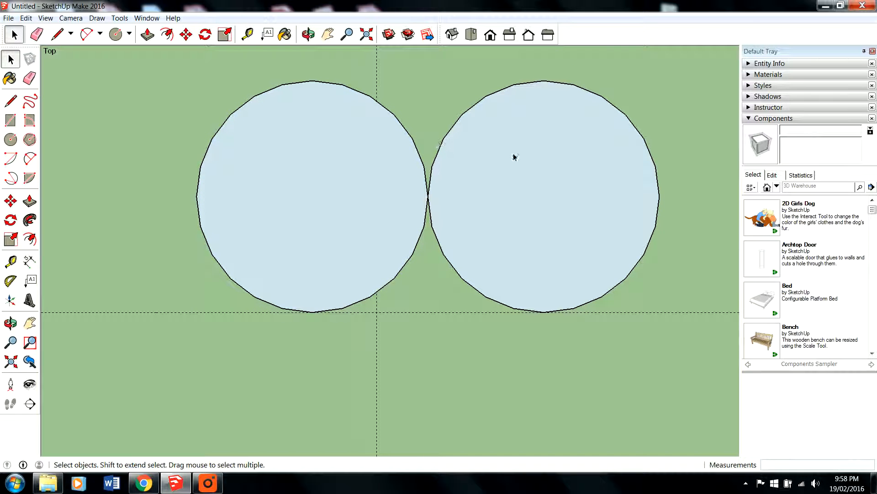
pyautogui.click(425, 206)
pyautogui.click(424, 191)
pyautogui.scroll(-2, 425, 191)
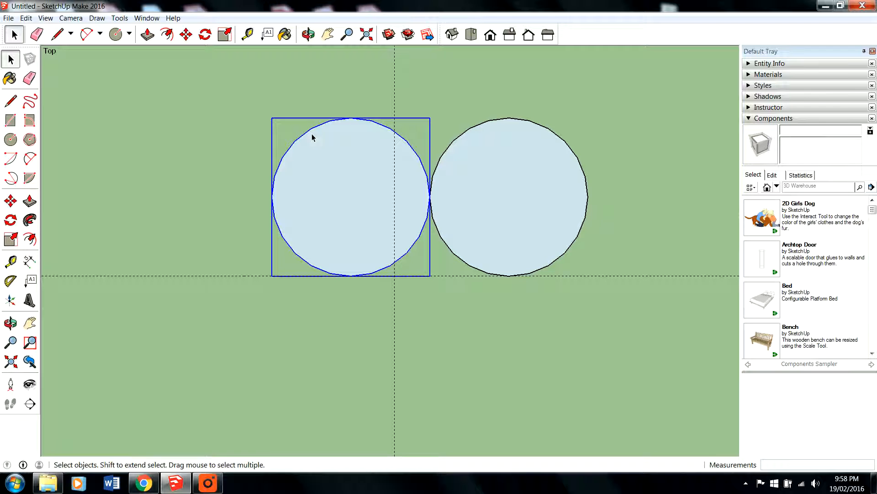
pyautogui.click(186, 35)
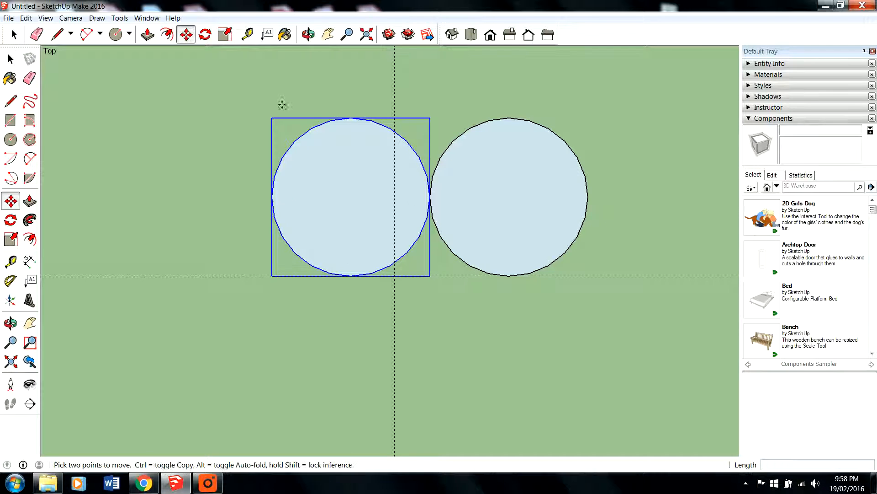
pyautogui.click(332, 174)
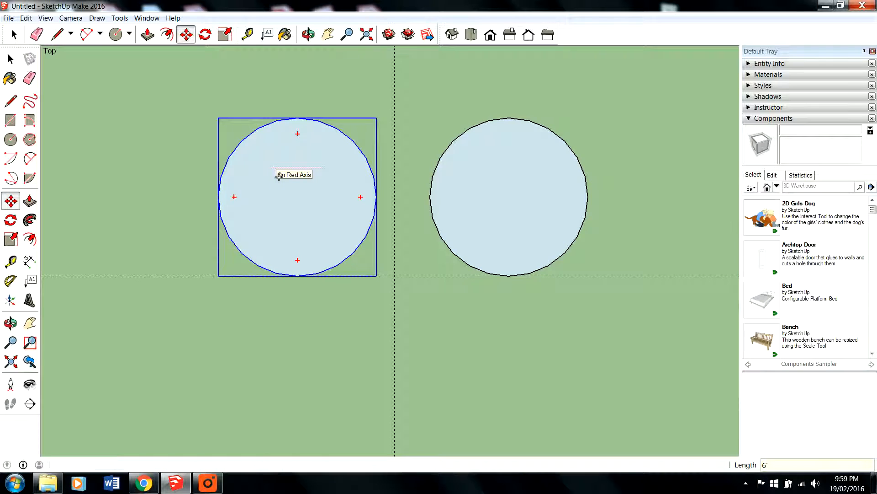
pyautogui.click(282, 176)
pyautogui.scroll(-2, 518, 235)
pyautogui.scroll(-4, 468, 194)
pyautogui.scroll(-2, 395, 124)
pyautogui.press('Escape')
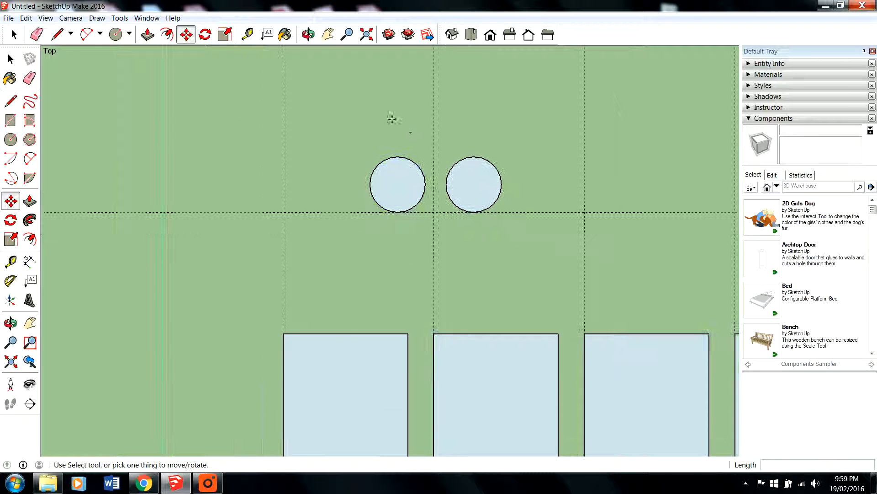
# Select both circles and copy them 16' up the green axis from their lowest endpoint to form a second row
pyautogui.scroll(-2, 306, 46)
pyautogui.scroll(-1, 384, 98)
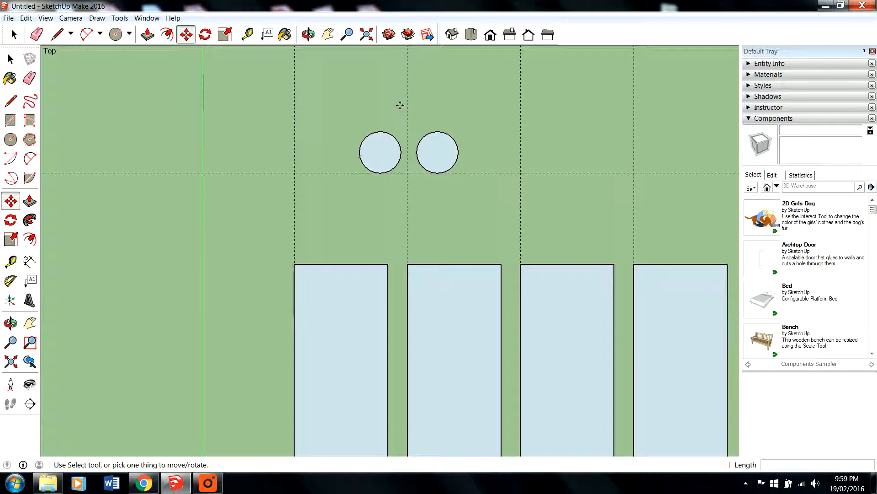
pyautogui.scroll(1, 401, 112)
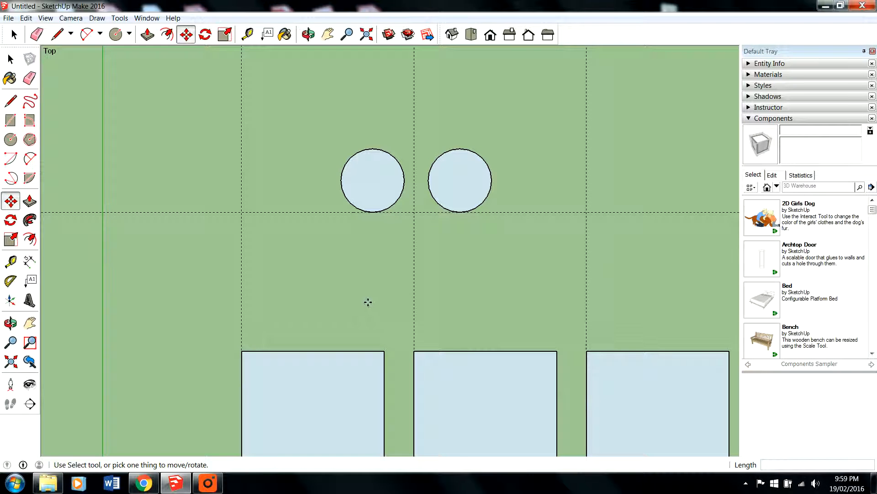
pyautogui.scroll(-2, 361, 337)
pyautogui.scroll(1, 416, 175)
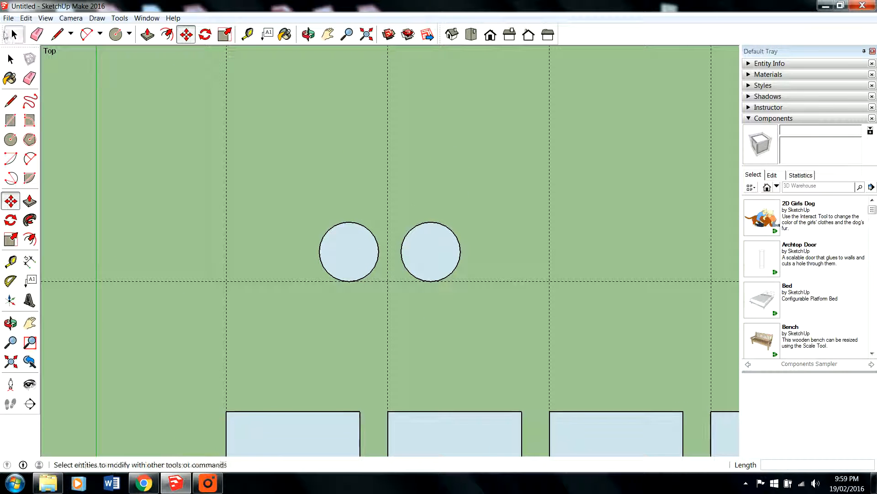
pyautogui.click(7, 35)
pyautogui.moveTo(297, 190); pyautogui.dragTo(482, 320)
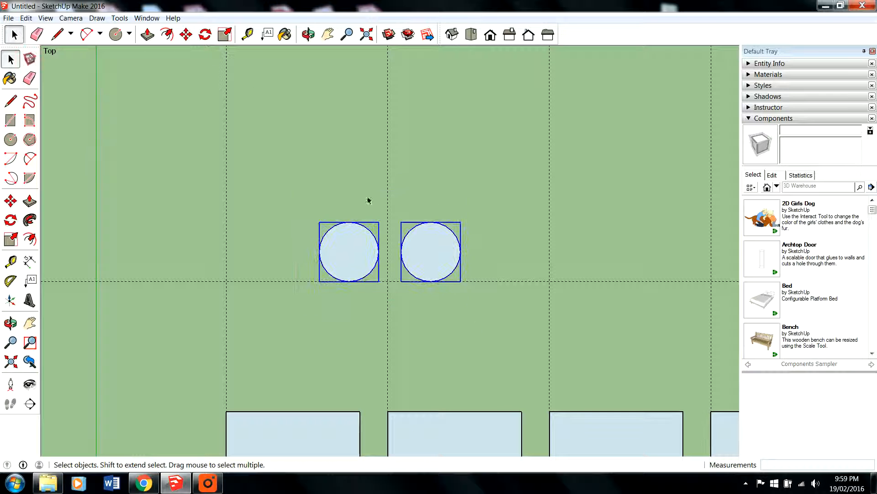
pyautogui.click(186, 35)
pyautogui.scroll(1, 337, 278)
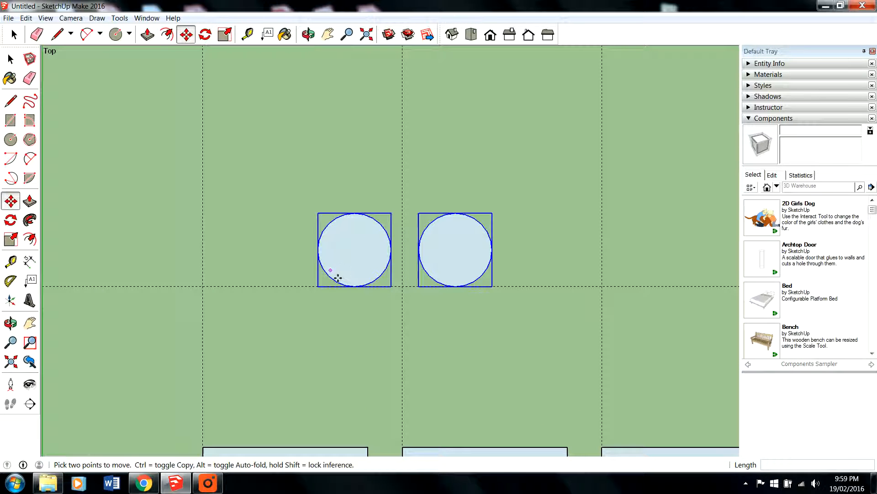
pyautogui.scroll(1, 361, 305)
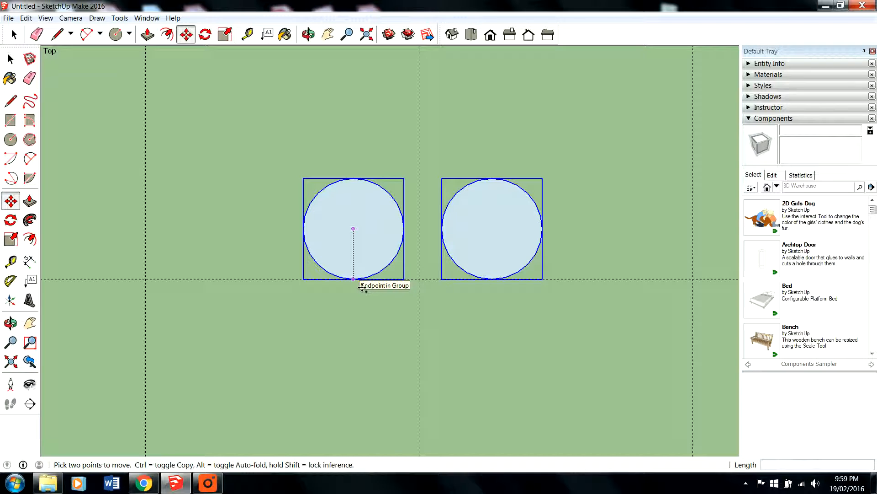
pyautogui.click(361, 287)
pyautogui.press('ctrl')
pyautogui.click(359, 187)
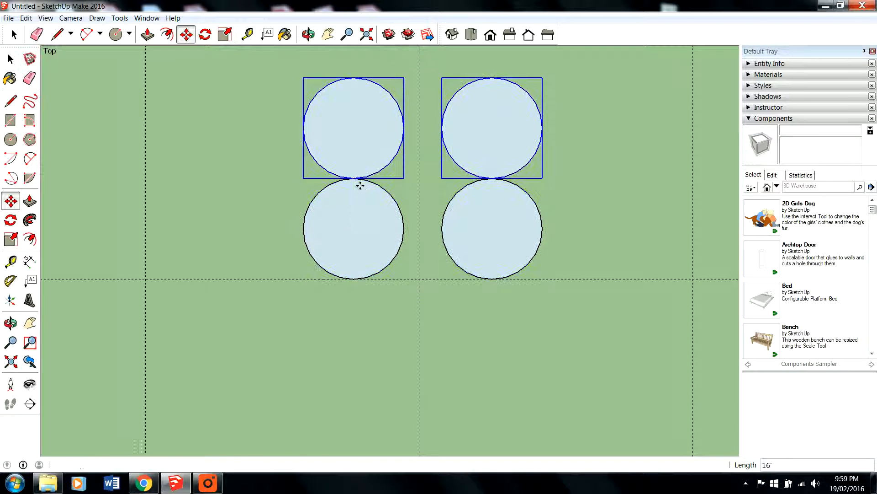
# Copy the upper pair of circles one diameter up the green axis to form a third touching row
pyautogui.scroll(-1, 358, 192)
pyautogui.scroll(1, 362, 59)
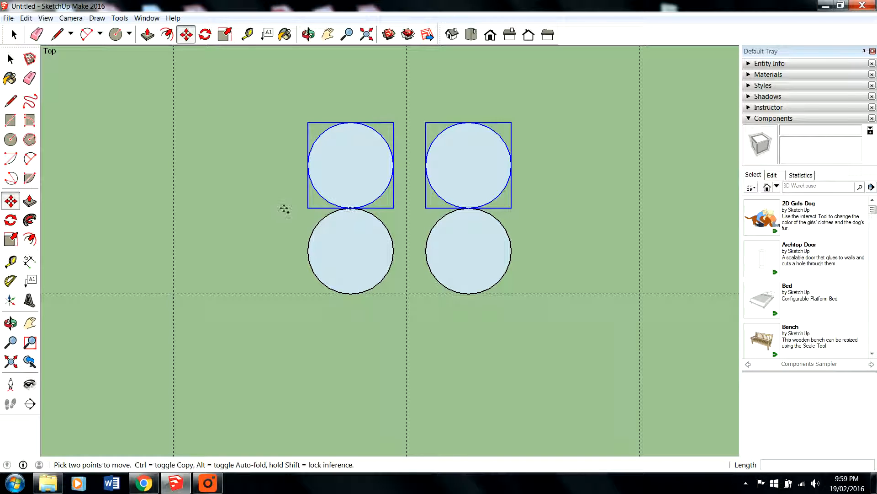
pyautogui.click(351, 209)
pyautogui.press('ctrl')
pyautogui.scroll(-1, 352, 208)
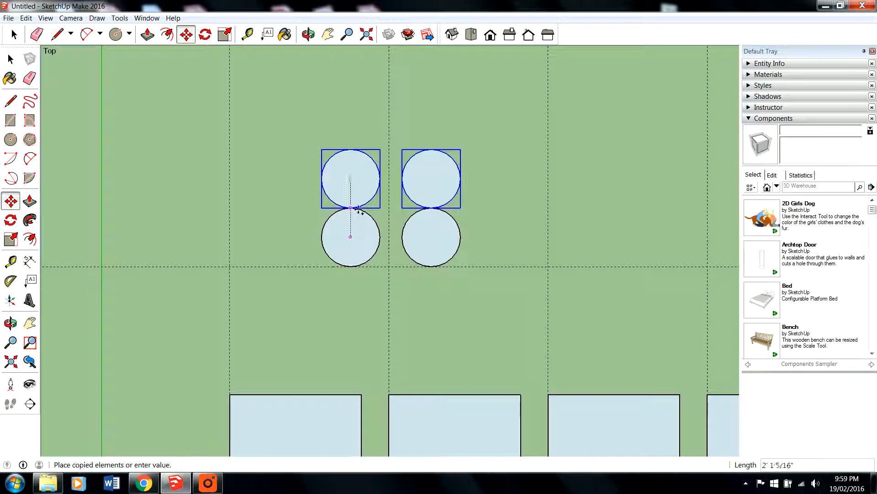
pyautogui.click(354, 150)
pyautogui.press('space')
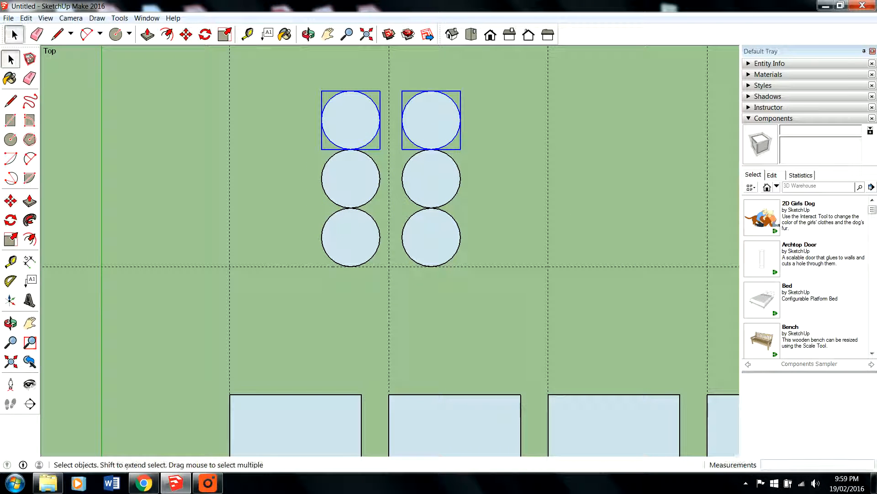
pyautogui.click(208, 482)
pyautogui.click(277, 9)
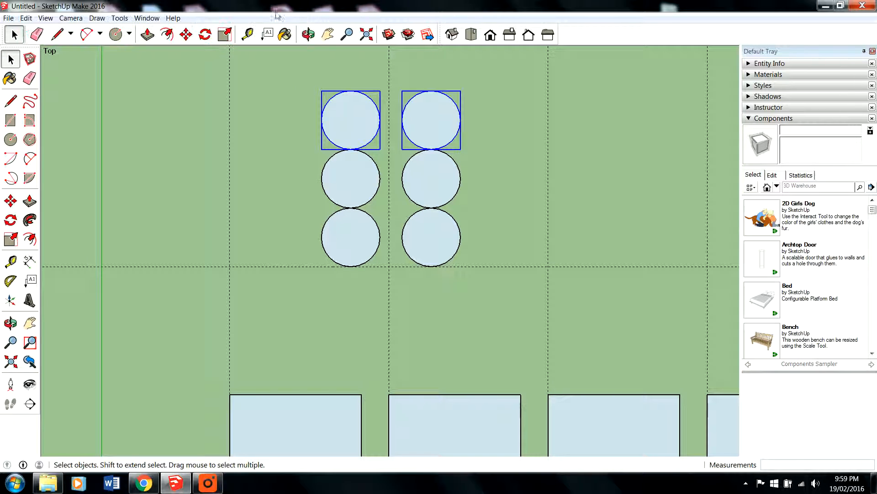
# Select the upper two rows of circles and move them 6' up the green axis, away from the lowest row
pyautogui.click(278, 203)
pyautogui.scroll(-1, 288, 250)
pyautogui.scroll(1, 320, 161)
pyautogui.moveTo(293, 133); pyautogui.dragTo(436, 263)
pyautogui.click(186, 35)
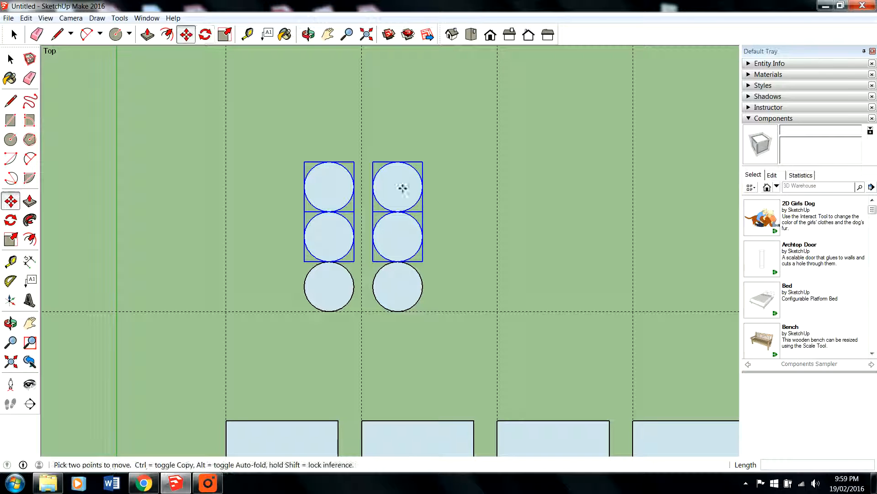
pyautogui.click(473, 251)
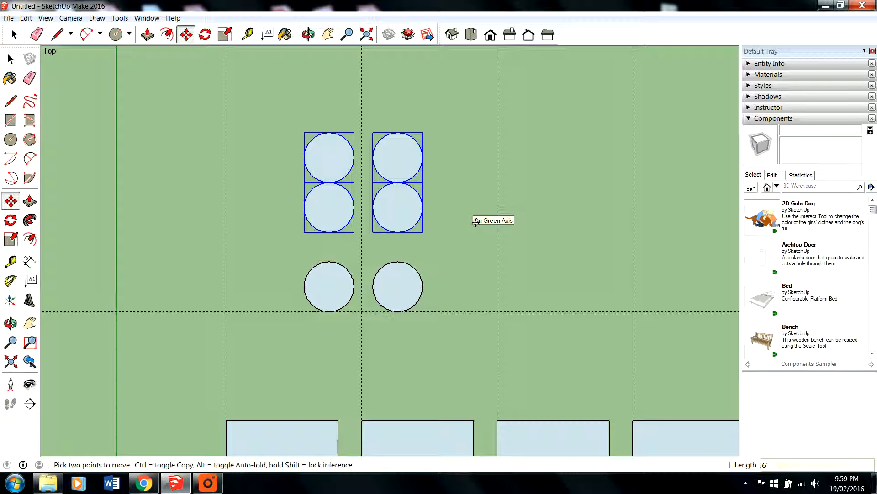
pyautogui.press('Escape')
# Select only the top pair of circles and move it up the green axis to match the 6' gap between the lower rows
pyautogui.click(14, 34)
pyautogui.click(450, 176)
pyautogui.click(405, 161)
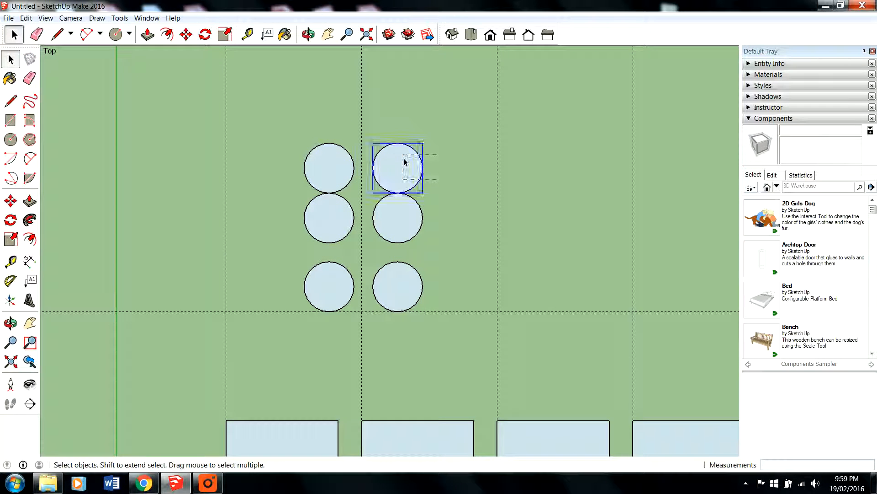
pyautogui.keyDown('shift'); pyautogui.click(322, 157); pyautogui.keyUp('shift')
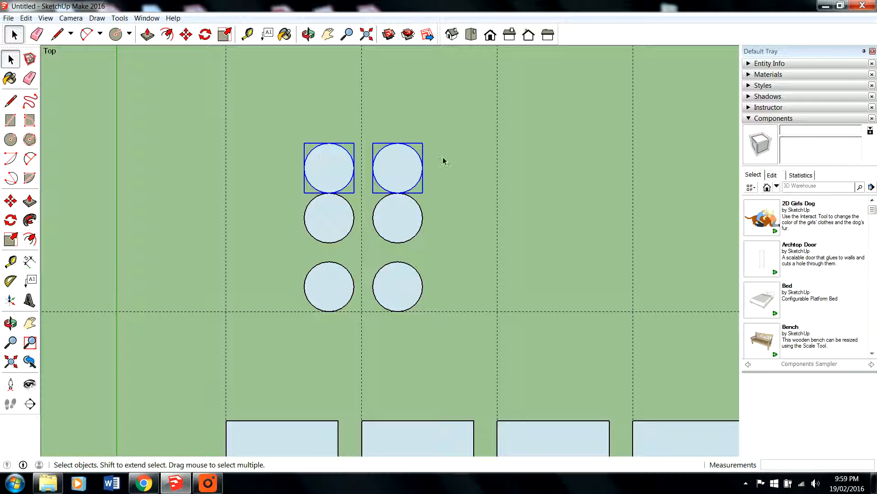
pyautogui.click(11, 201)
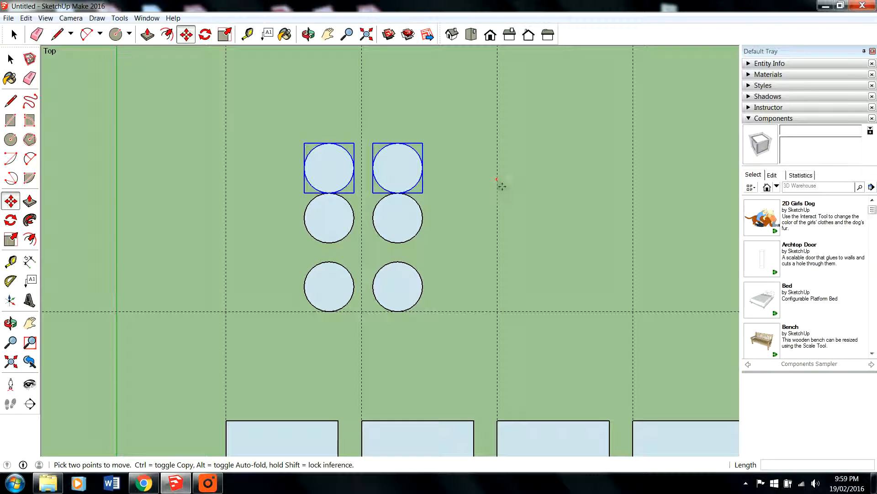
pyautogui.click(502, 186)
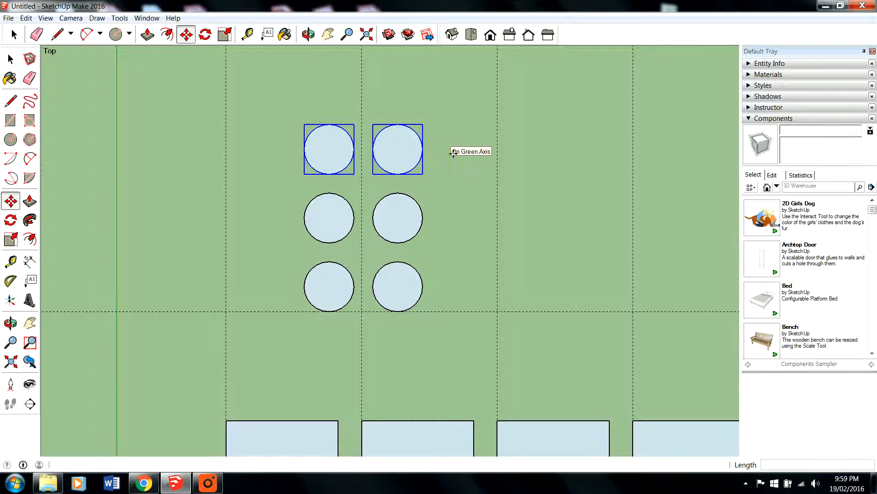
pyautogui.click(451, 149)
# Review the whole layout, selecting the upper horizontal guide and the first vertical guide in turn
pyautogui.scroll(-4, 442, 129)
pyautogui.scroll(3, 424, 152)
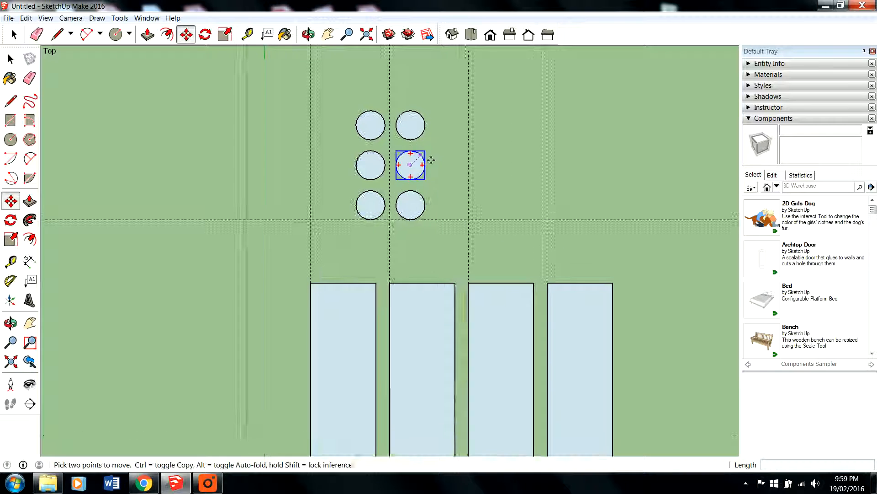
pyautogui.click(15, 35)
pyautogui.scroll(-4, 235, 35)
pyautogui.scroll(1, 419, 111)
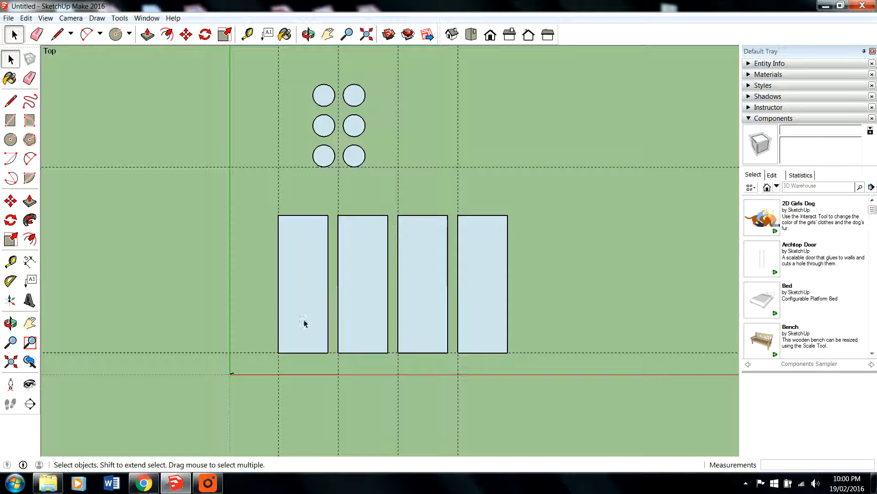
pyautogui.click(266, 167)
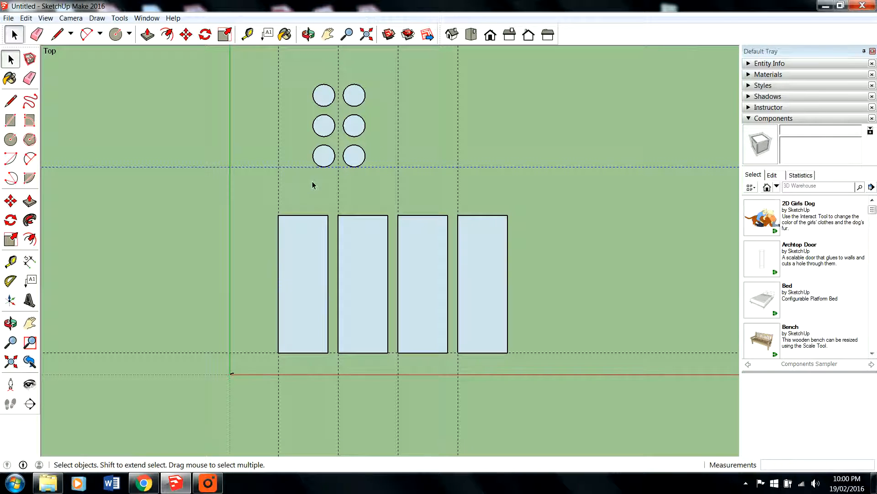
pyautogui.click(278, 199)
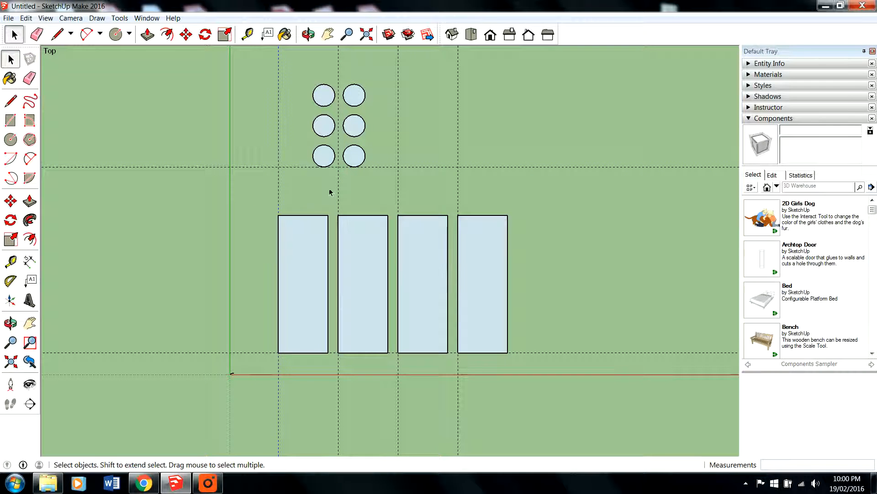
# Start saving the model under a new name and choose the dean sketchup folder on the Desktop as its location
pyautogui.click(10, 18)
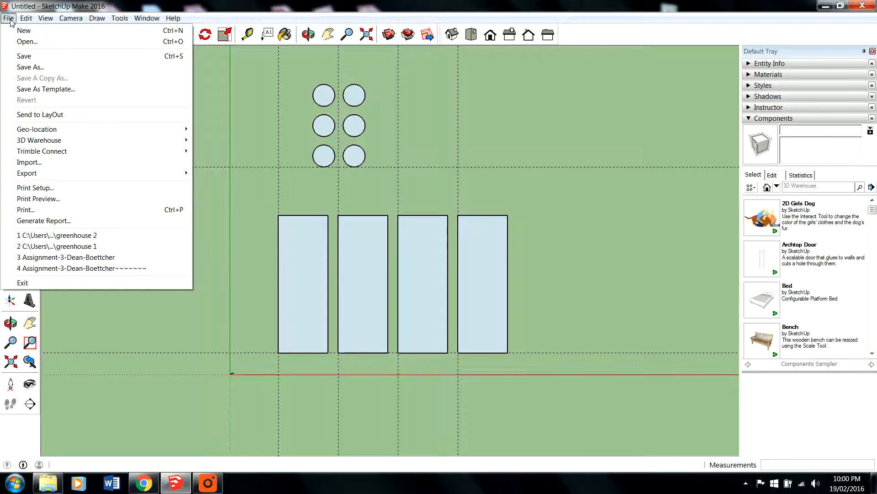
pyautogui.click(33, 67)
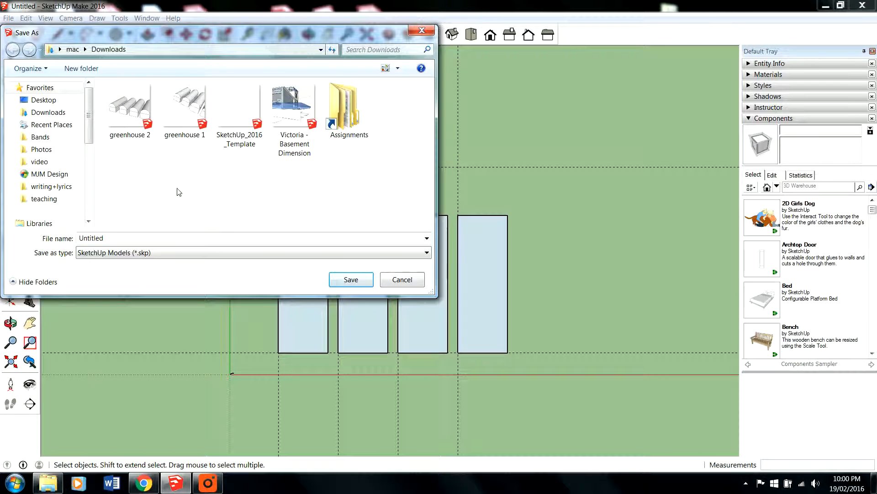
pyautogui.moveTo(86, 119)
pyautogui.mouseDown()
pyautogui.moveTo(86, 152)
pyautogui.moveTo(86, 113)
pyautogui.mouseUp()
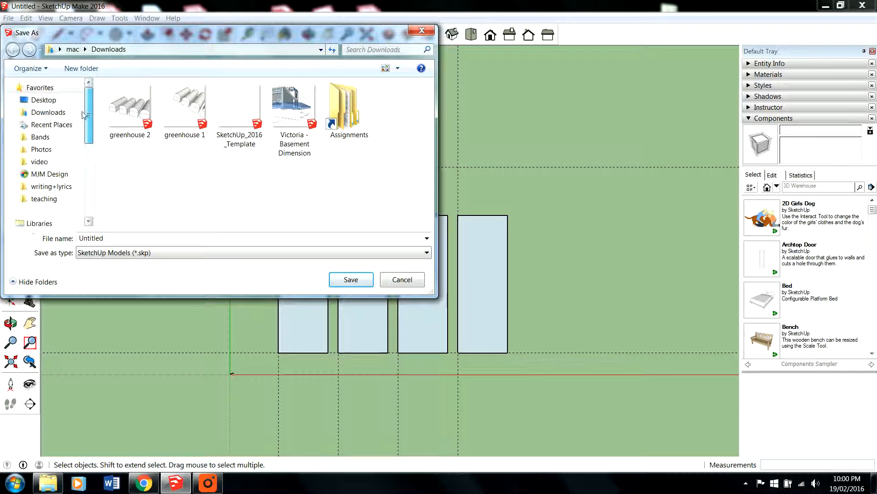
pyautogui.click(44, 99)
pyautogui.click(174, 124)
pyautogui.scroll(-3, 180, 137)
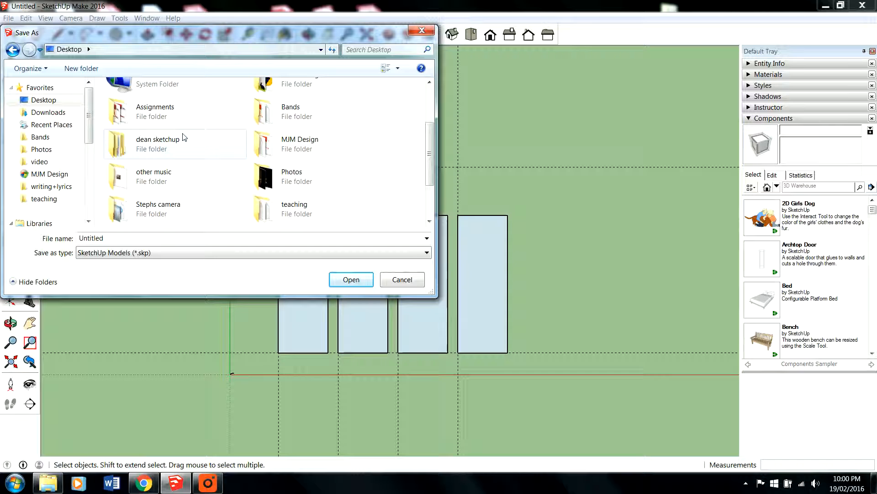
pyautogui.doubleClick(164, 145)
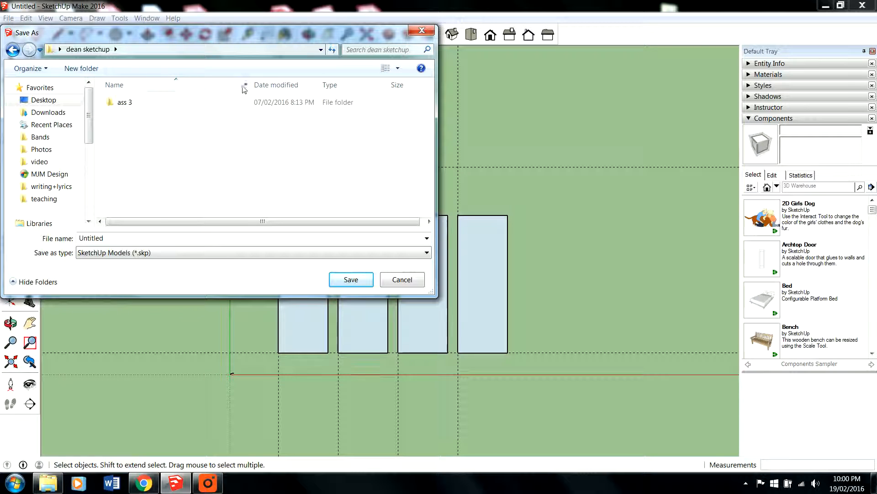
# Name the file "Greenhouse - mac's version" and save it as a SketchUp model
pyautogui.doubleClick(165, 238)
pyautogui.write('Gre')
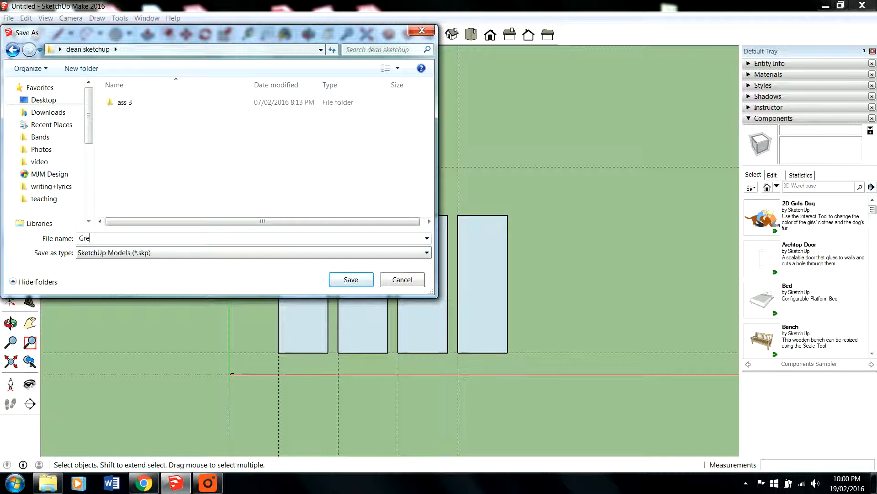
pyautogui.write("enhouse - mac's version")
pyautogui.press('Return')
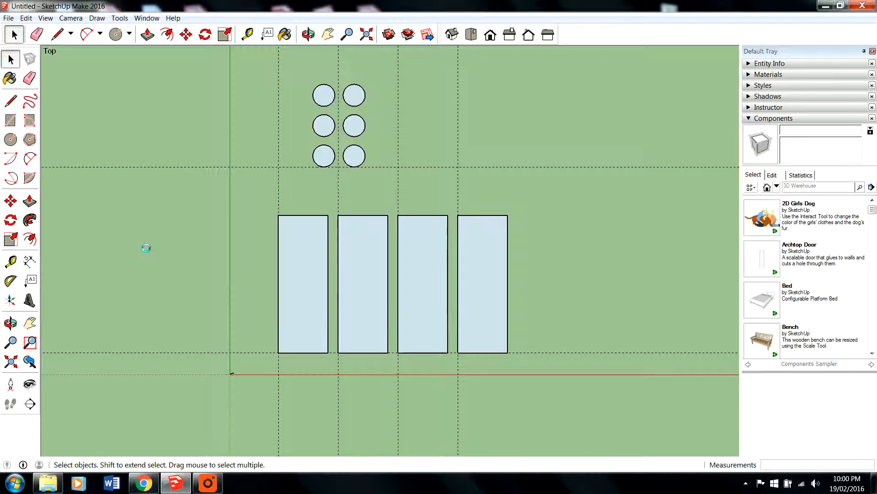
# Save the model again under the same name in the SketchUp Models (*.skp) format, replacing the existing file
pyautogui.click(8, 18)
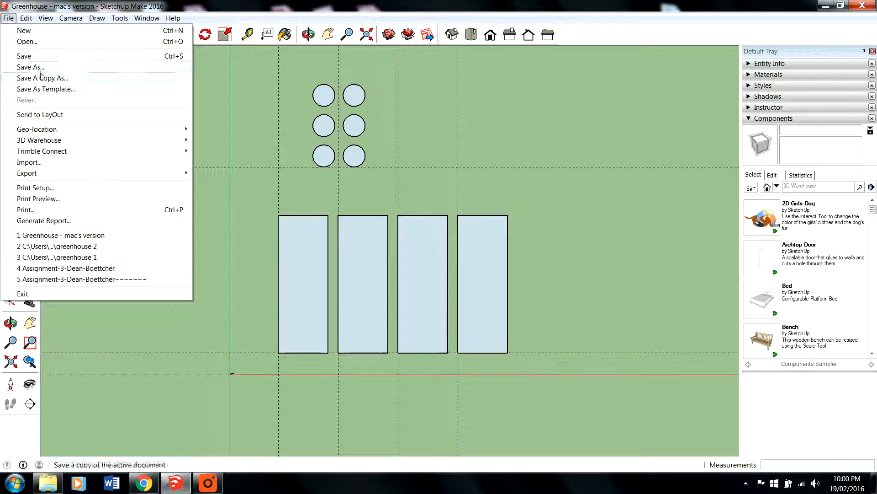
pyautogui.click(30, 68)
pyautogui.click(216, 250)
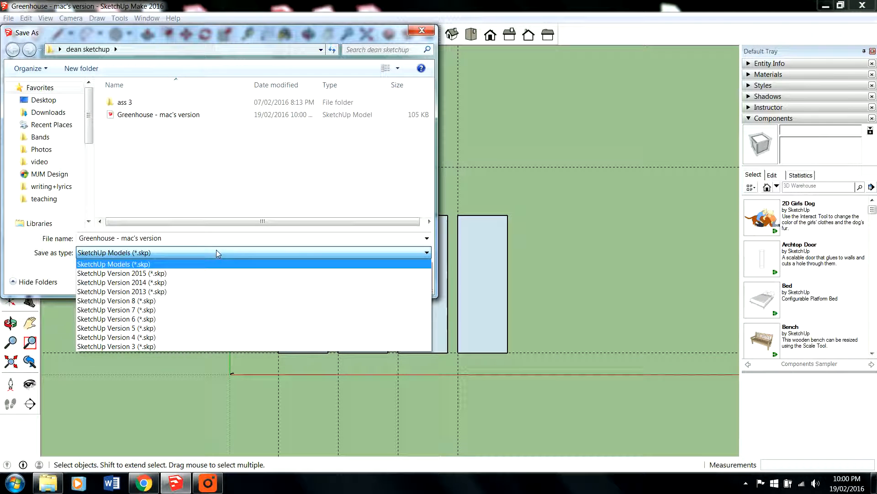
pyautogui.click(215, 253)
pyautogui.click(351, 279)
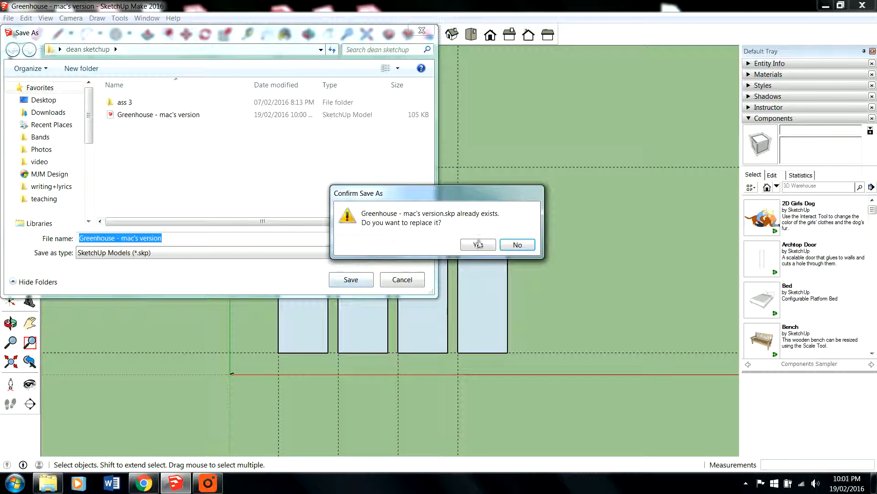
pyautogui.click(478, 245)
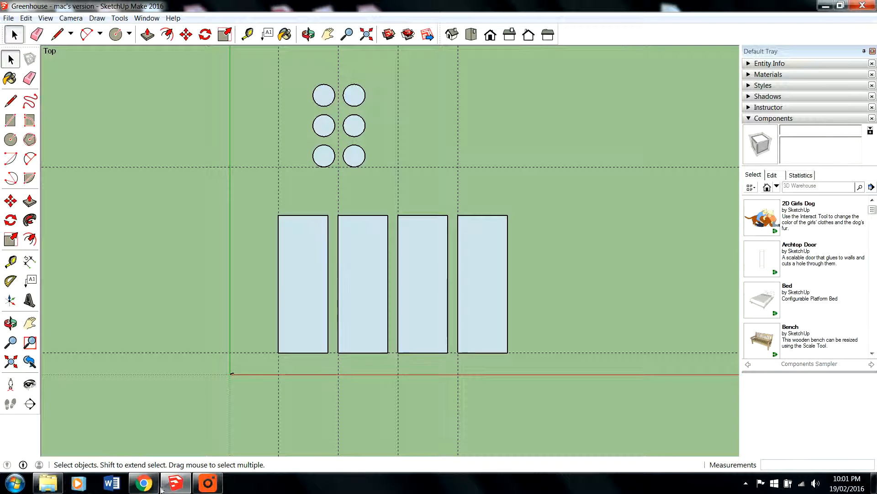
pyautogui.click(208, 483)
pyautogui.click(279, 10)
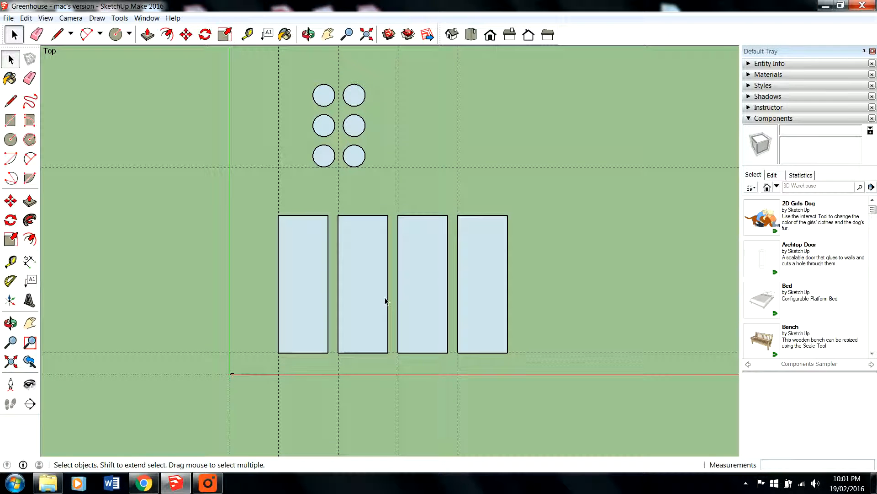